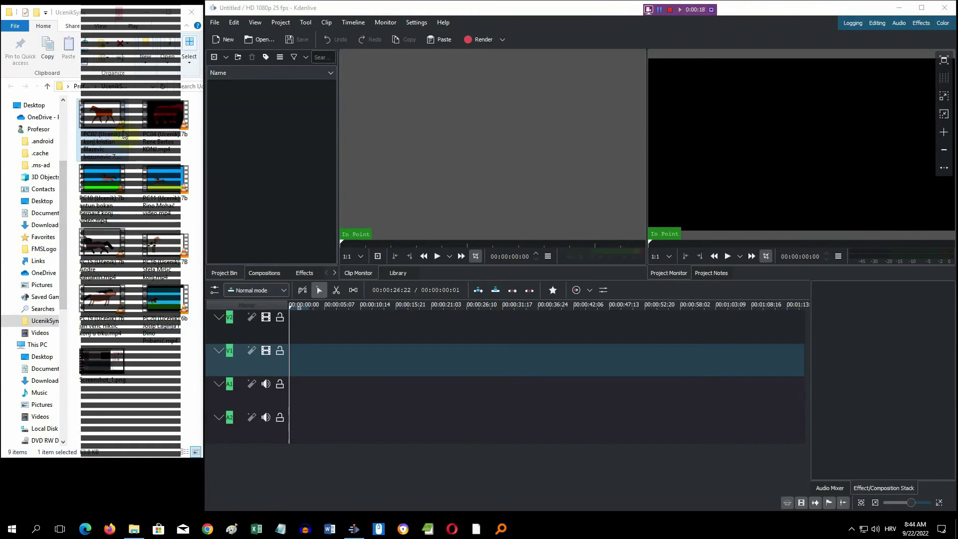
pyautogui.moveTo(104, 118); pyautogui.dragTo(247, 177)
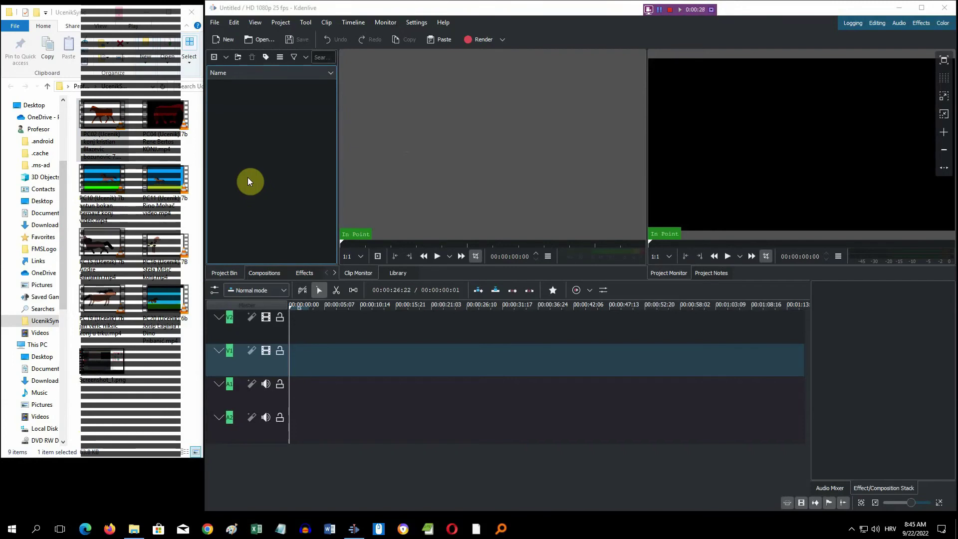
pyautogui.moveTo(247, 177); pyautogui.dragTo(248, 177)
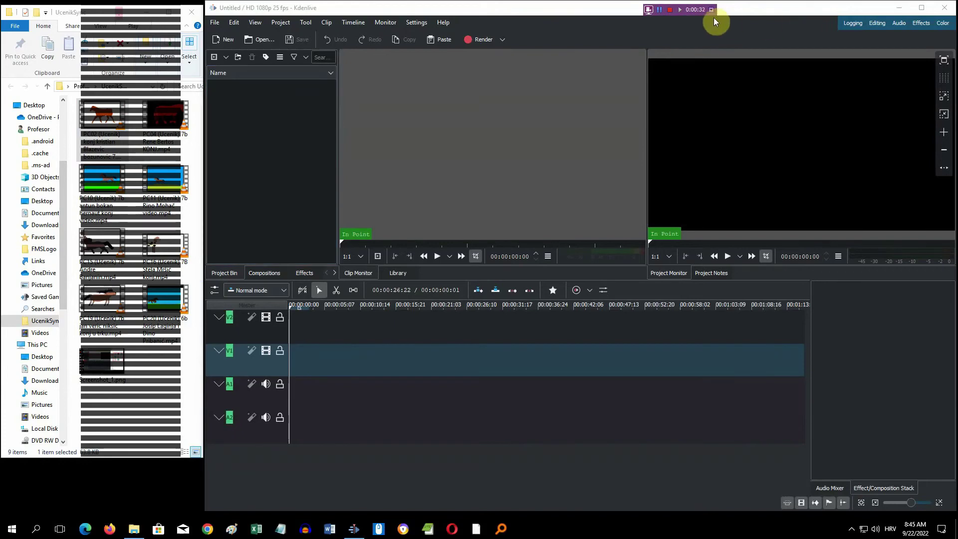
pyautogui.click(661, 13)
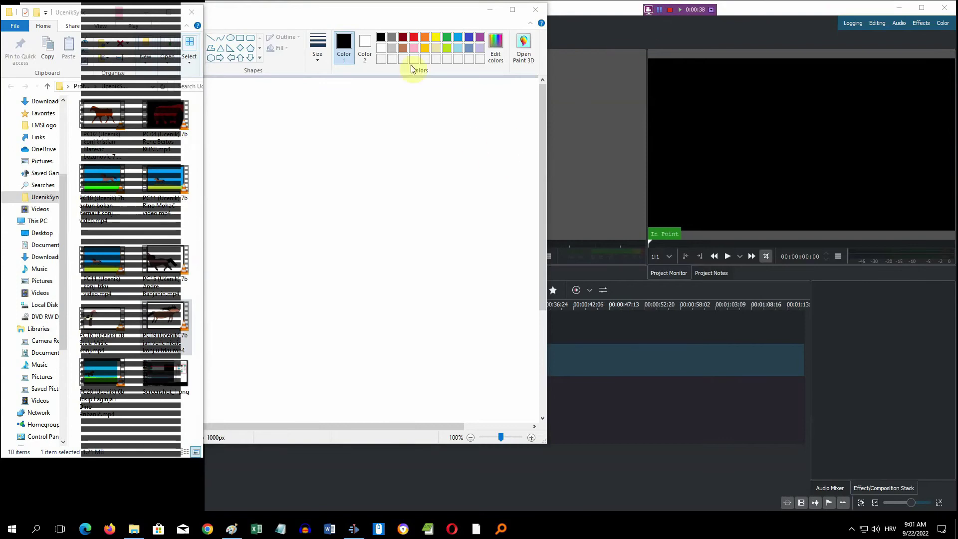
# Switch to Paint and resize the blank canvas to 1920 × 1080 pixels without maintaining the aspect ratio
pyautogui.click(341, 18)
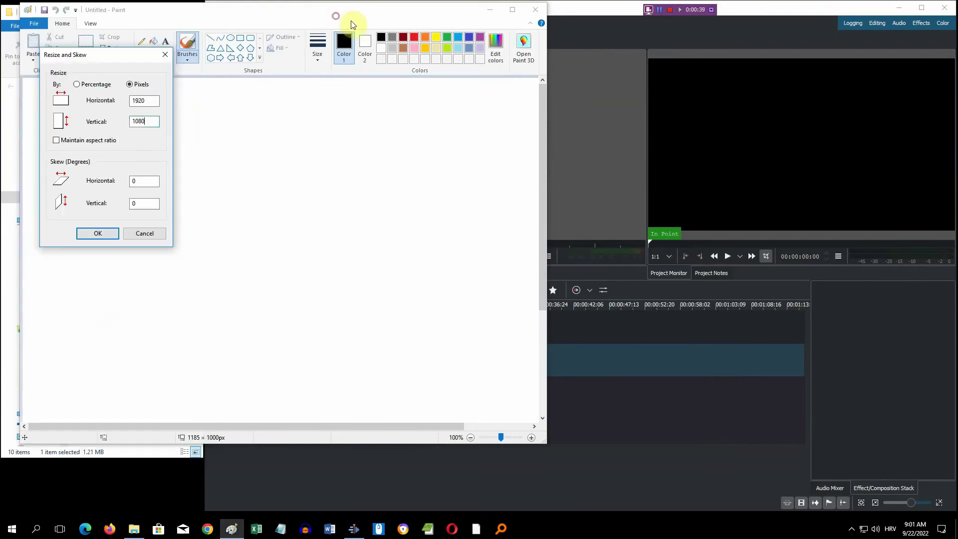
pyautogui.click(303, 20)
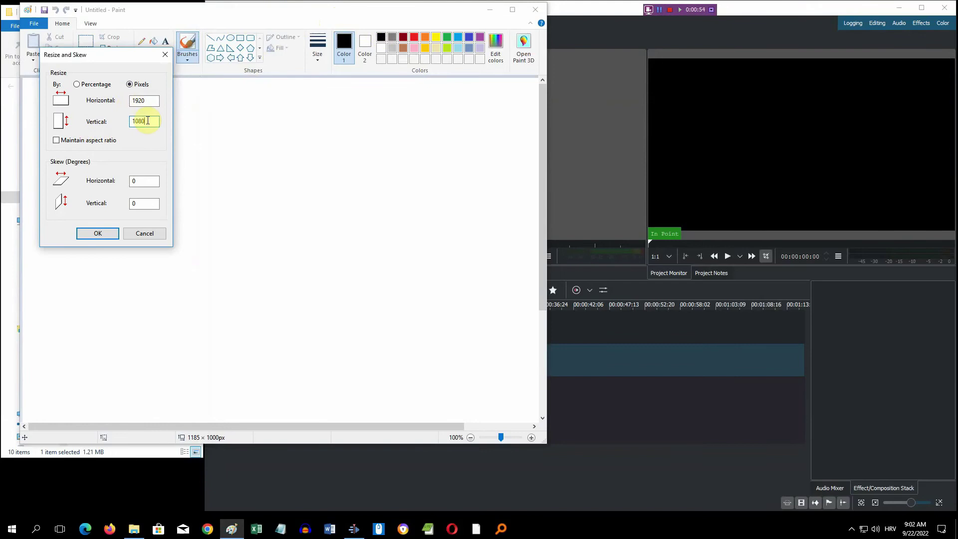
pyautogui.click(99, 234)
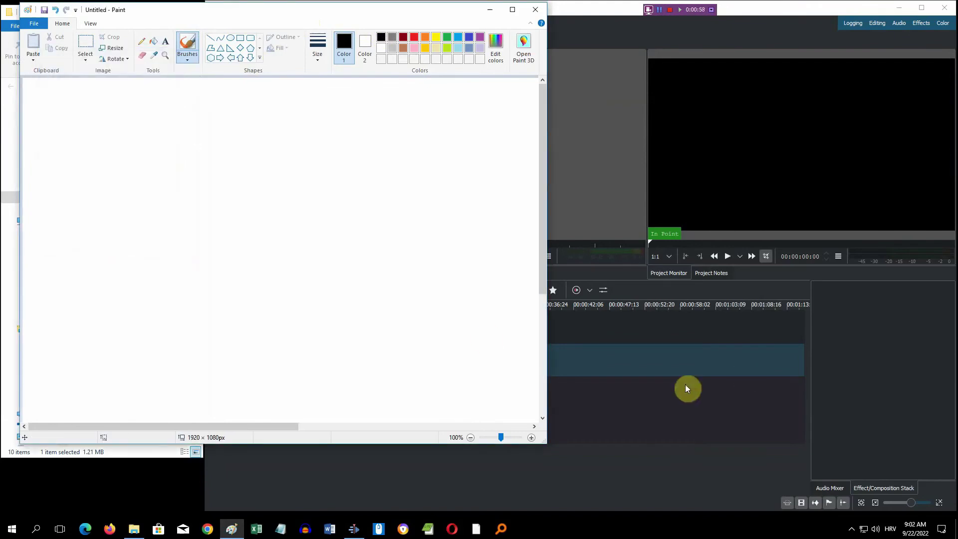
# Draw an orange brush outline of rolling hills across the middle of the canvas, reaching both side edges
pyautogui.moveTo(549, 446); pyautogui.dragTo(797, 484)
pyautogui.keyDown('ctrl'); pyautogui.scroll(-1, 485, 277); pyautogui.keyUp('ctrl')
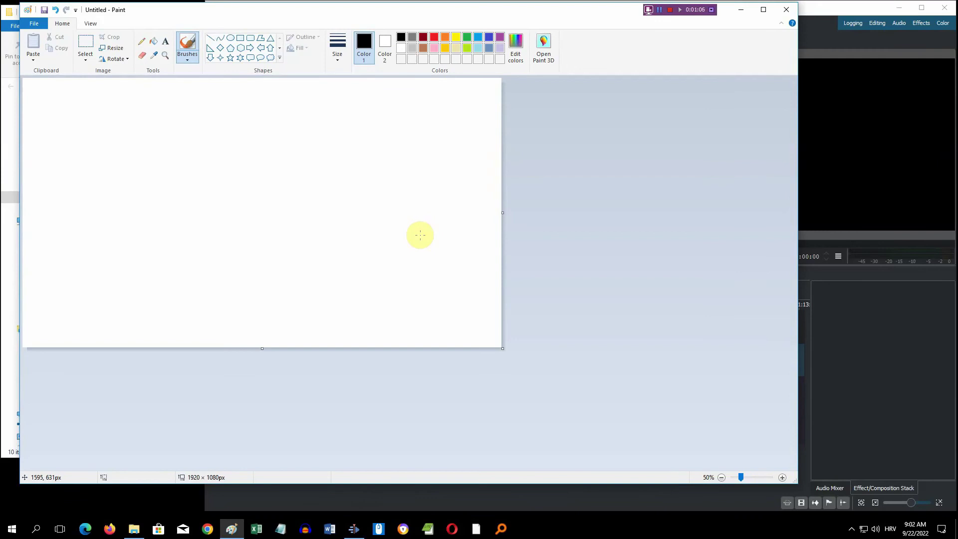
pyautogui.click(445, 39)
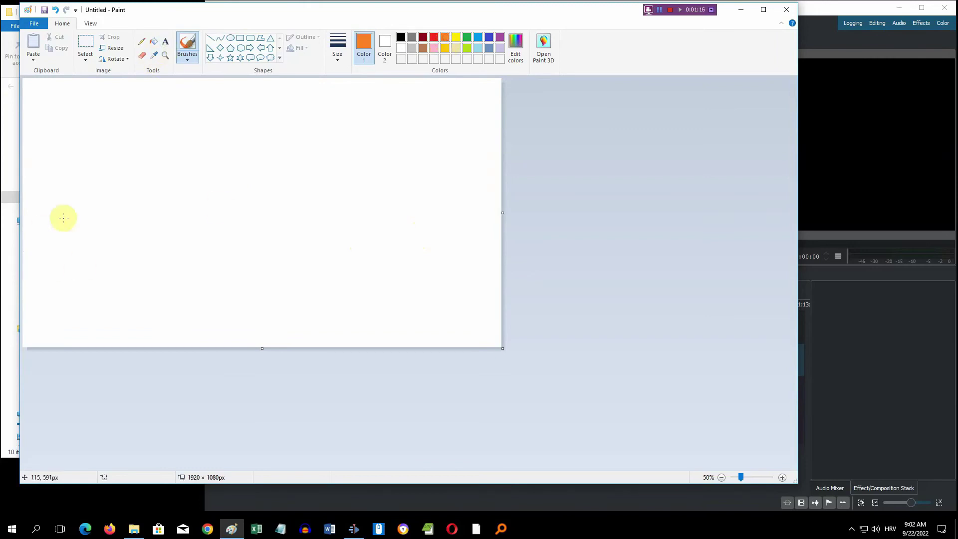
pyautogui.moveTo(60, 231)
pyautogui.mouseDown()
pyautogui.moveTo(98, 220)
pyautogui.moveTo(197, 227)
pyautogui.moveTo(268, 247)
pyautogui.moveTo(249, 243)
pyautogui.moveTo(287, 223)
pyautogui.moveTo(391, 210)
pyautogui.moveTo(508, 226)
pyautogui.mouseUp()
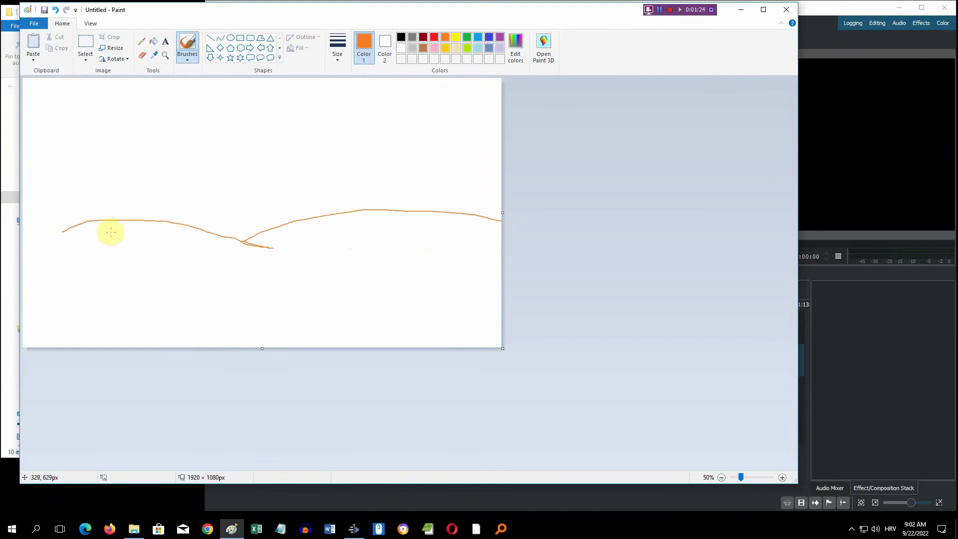
pyautogui.moveTo(112, 220); pyautogui.dragTo(22, 174)
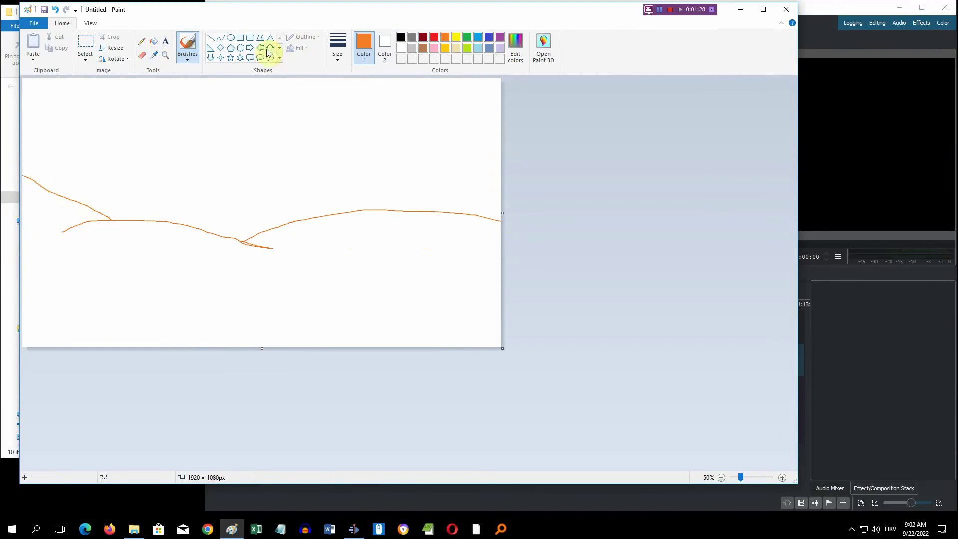
# Fill the area below the hill outline with orange and the sky above it with light turquoise
pyautogui.click(149, 45)
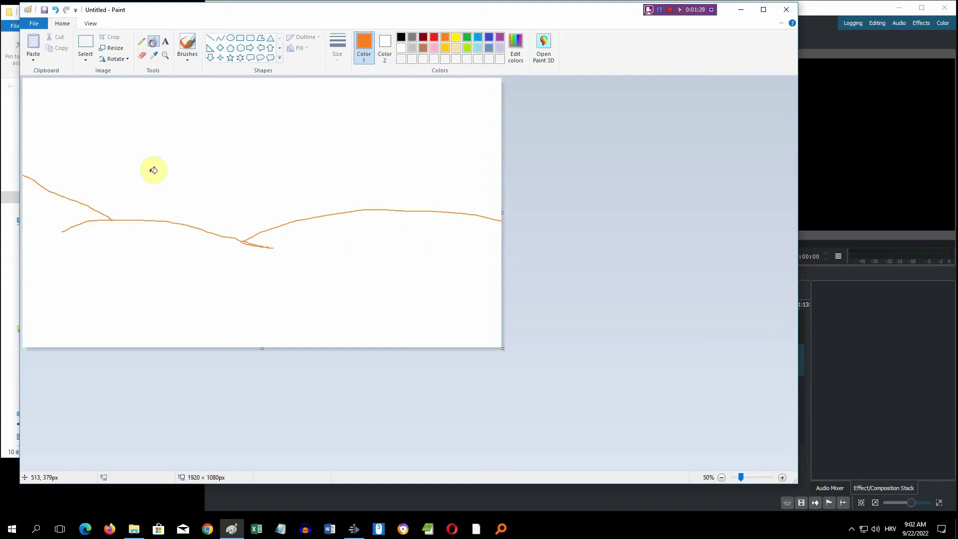
pyautogui.click(169, 241)
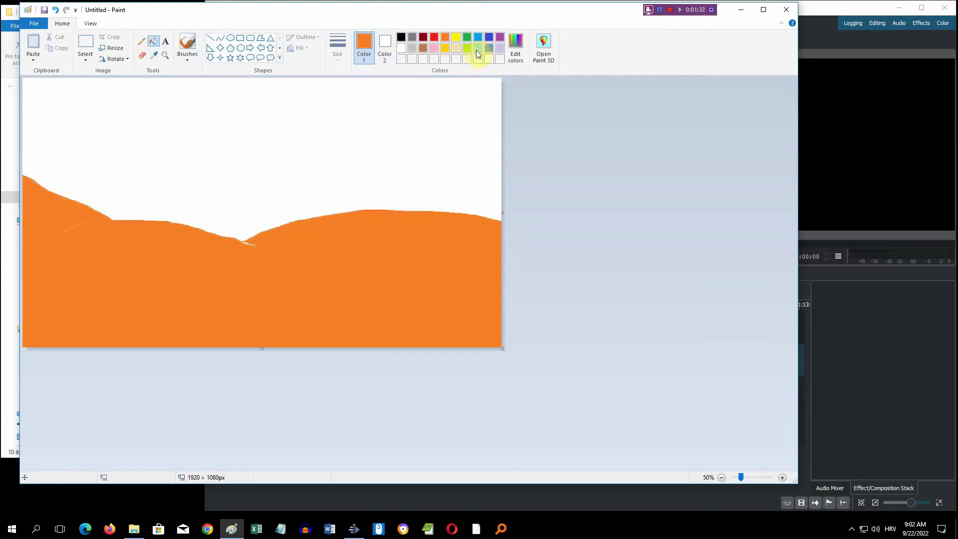
pyautogui.click(478, 48)
pyautogui.click(355, 113)
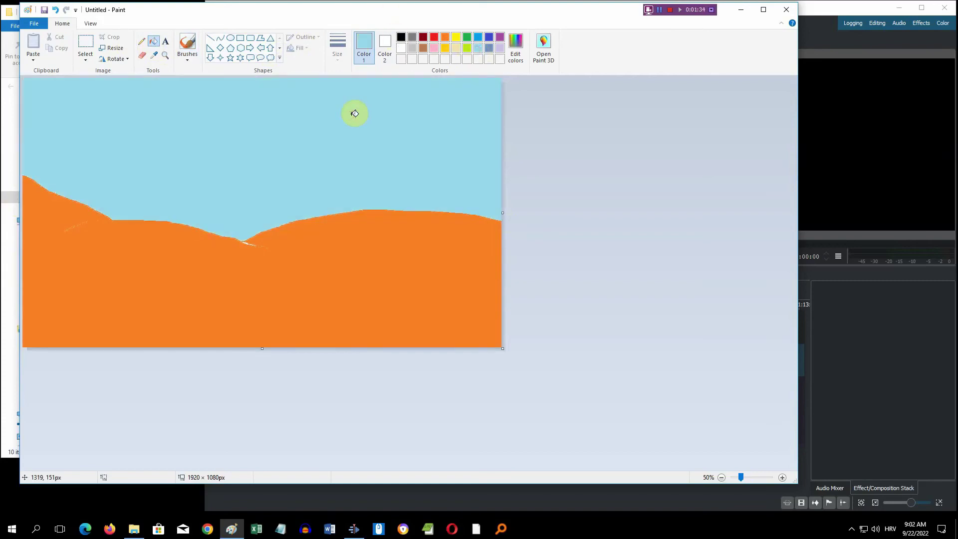
# Save the drawing as a PNG named "aaa pozadina" in the UcenikSync folder
pyautogui.moveTo(343, 15)
pyautogui.mouseDown()
pyautogui.moveTo(367, 30)
pyautogui.moveTo(520, 50)
pyautogui.mouseUp()
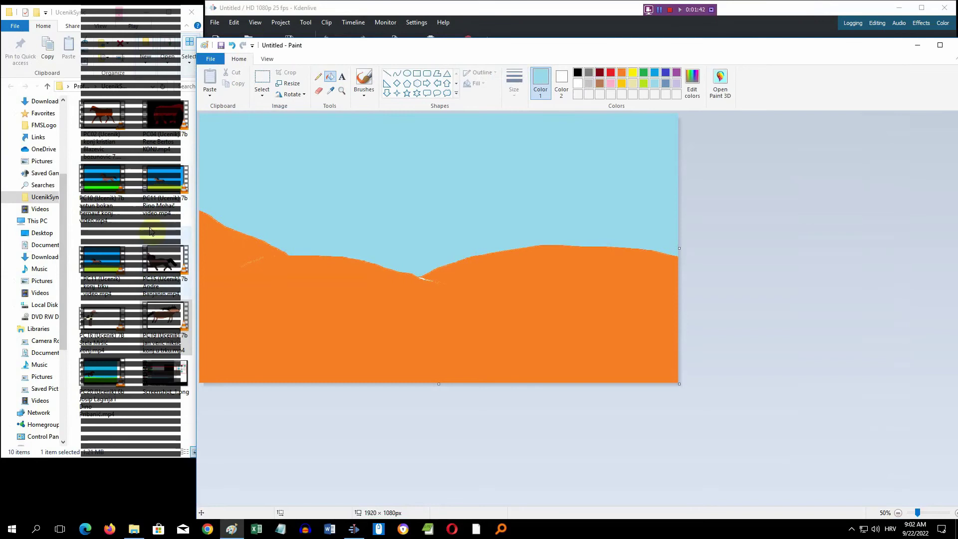
pyautogui.click(212, 59)
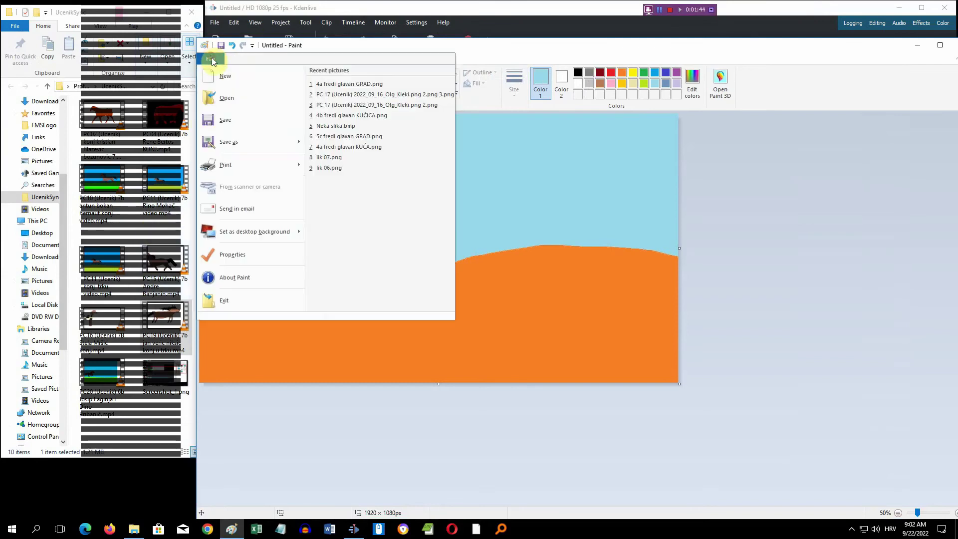
pyautogui.click(241, 146)
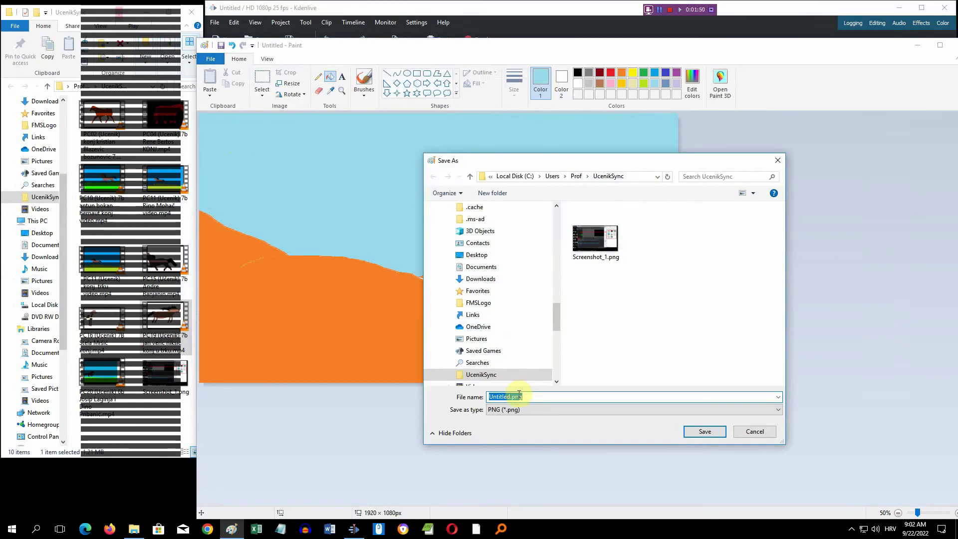
pyautogui.write('pozadina')
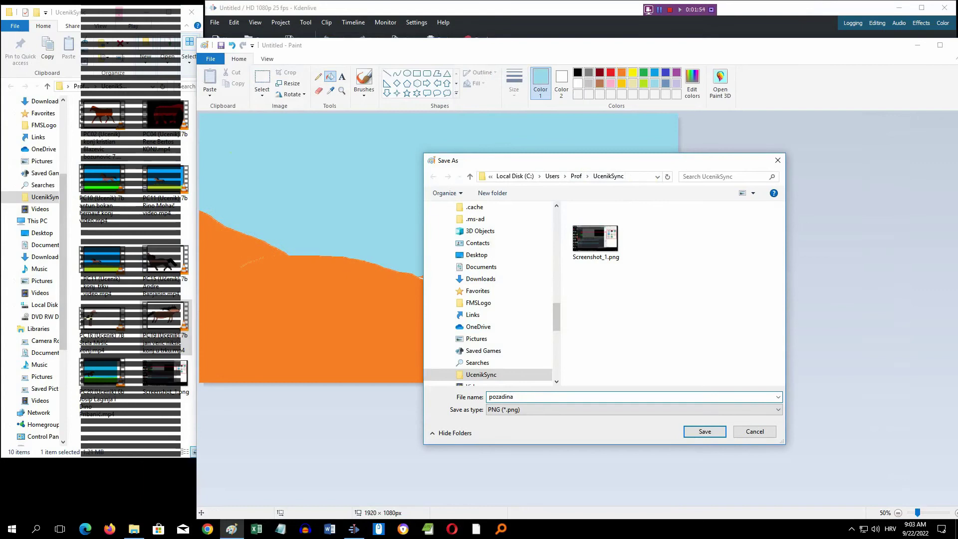
pyautogui.write('aa')
pyautogui.press('Return')
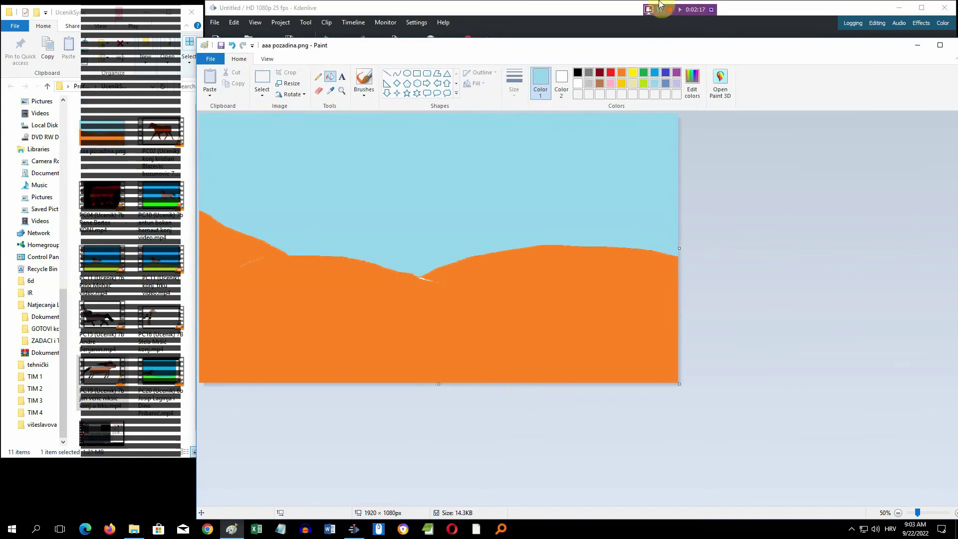
# Import aaa pozadina.png into the Kdenlive project with its HD 1080p 25 fps clip profile and place it at the start of track V1
pyautogui.moveTo(673, 46); pyautogui.dragTo(583, 43)
pyautogui.click(869, 41)
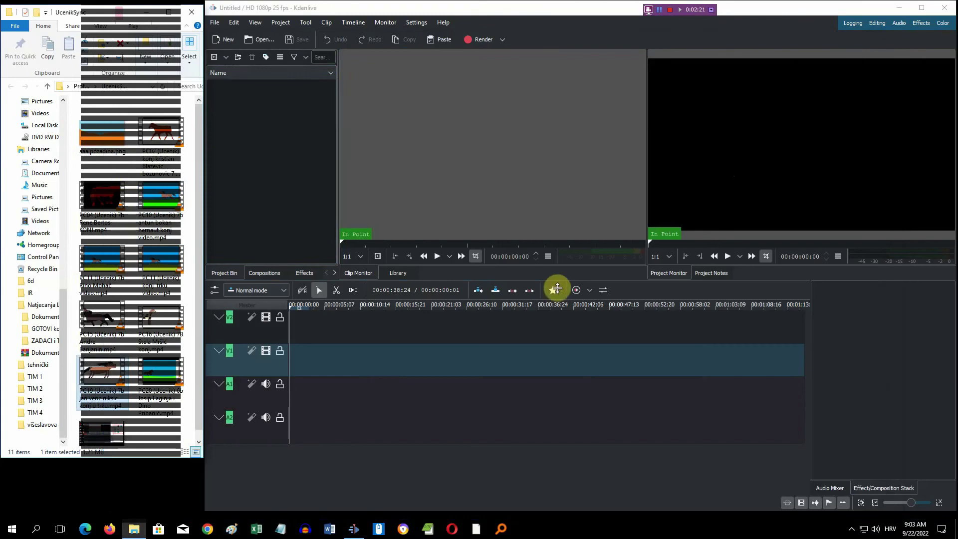
pyautogui.moveTo(124, 160); pyautogui.dragTo(271, 179)
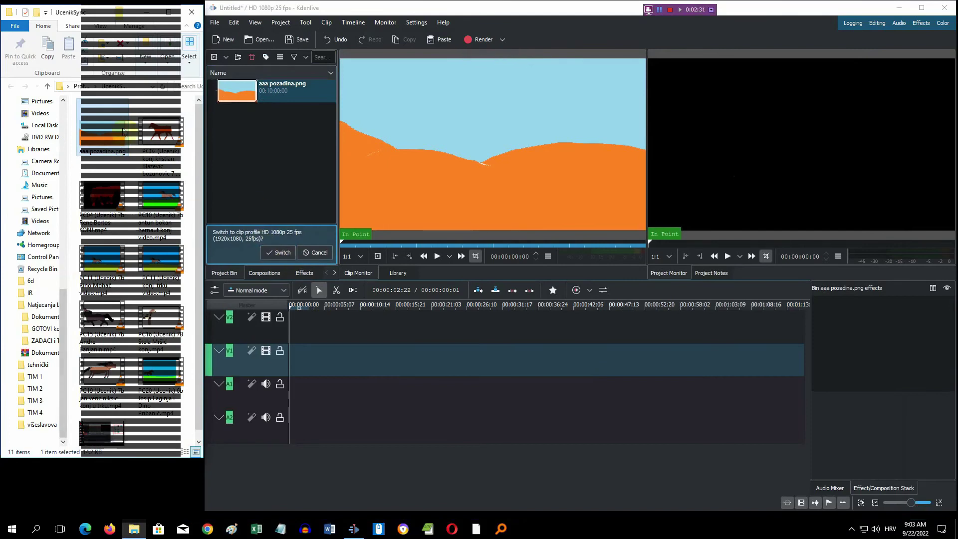
pyautogui.click(282, 253)
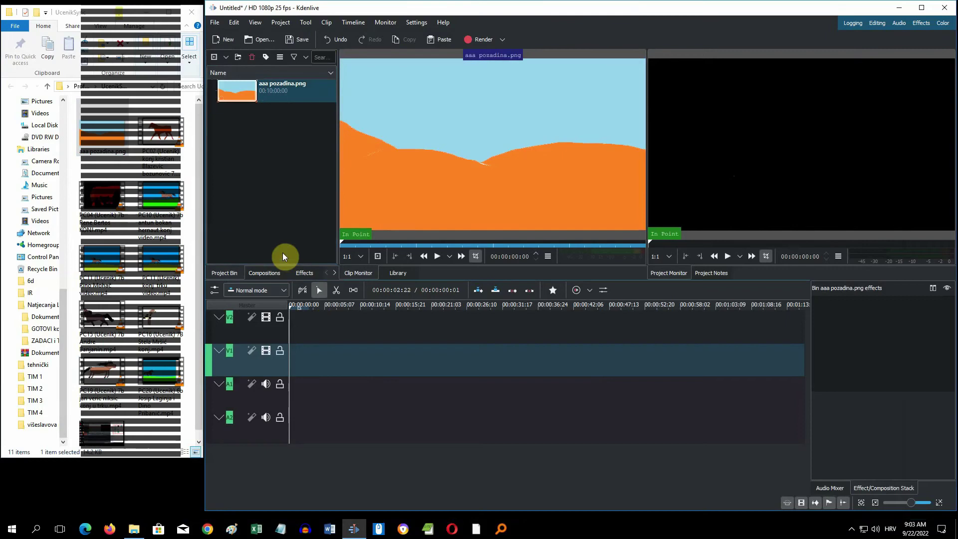
pyautogui.moveTo(240, 87); pyautogui.dragTo(280, 367)
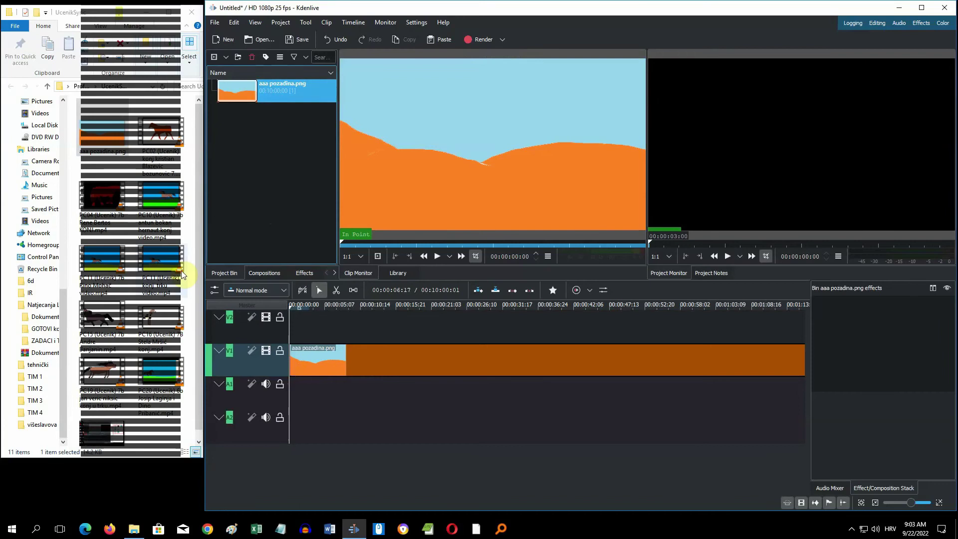
# Import the PC19 horse video onto the start of track V2, above the background, and play back part of the timeline
pyautogui.click(113, 369)
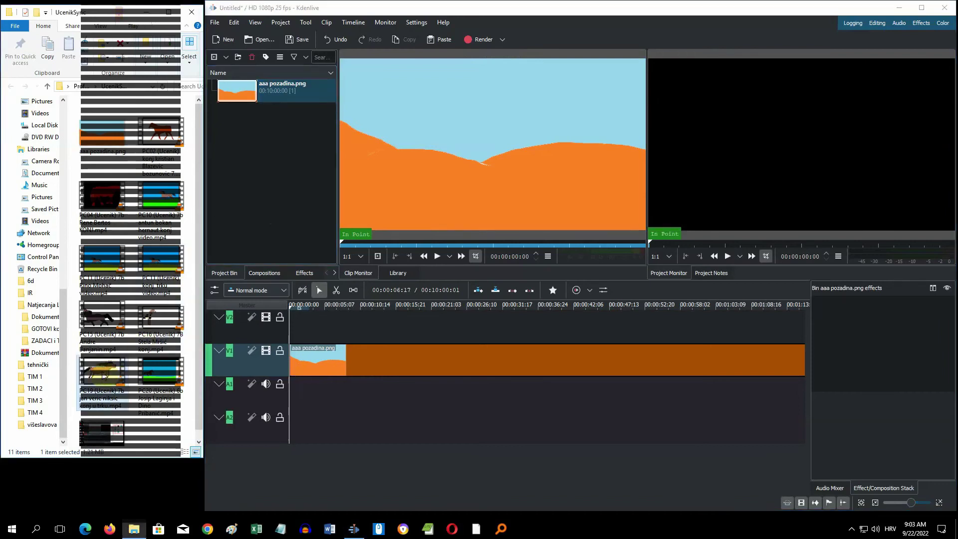
pyautogui.moveTo(109, 372); pyautogui.dragTo(231, 208)
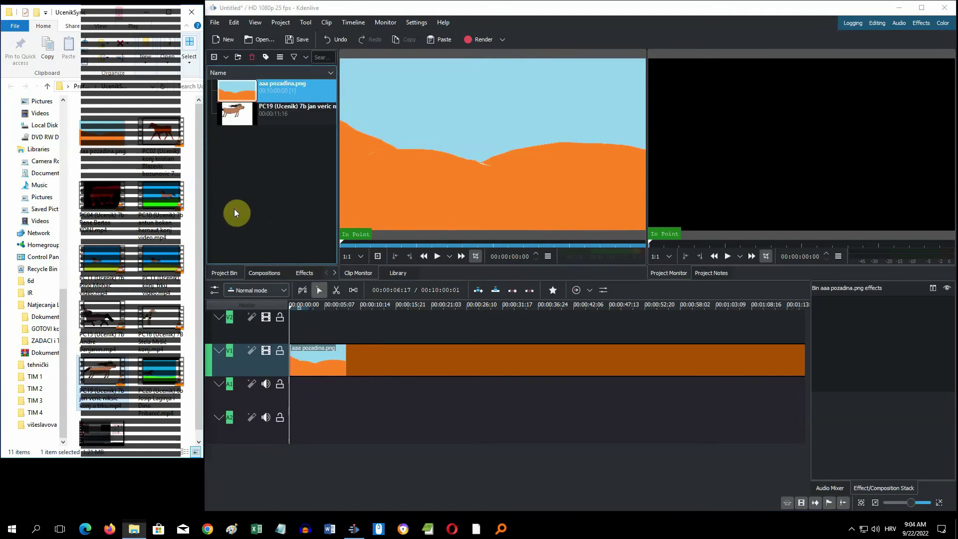
pyautogui.click(246, 120)
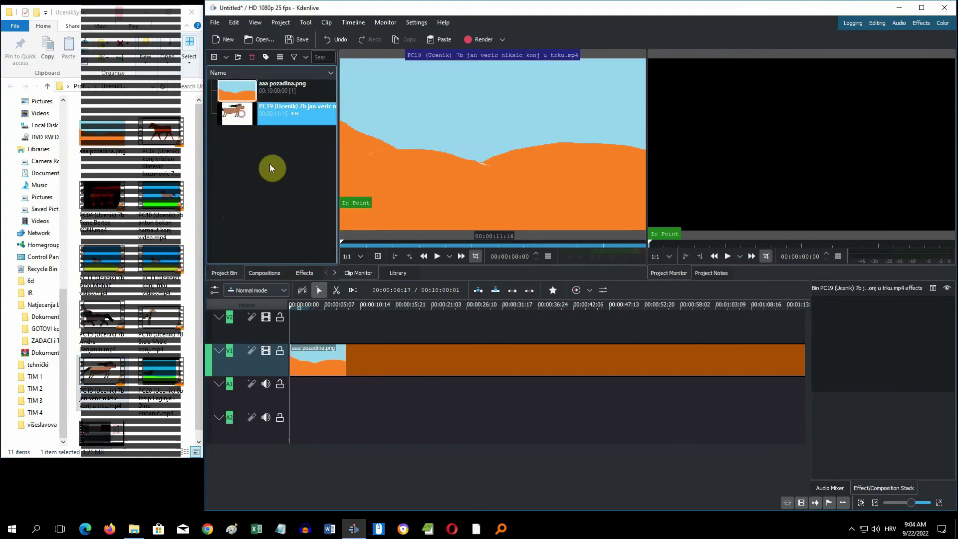
pyautogui.moveTo(269, 168)
pyautogui.mouseDown()
pyautogui.moveTo(309, 326)
pyautogui.moveTo(293, 322)
pyautogui.mouseUp()
pyautogui.click(317, 357)
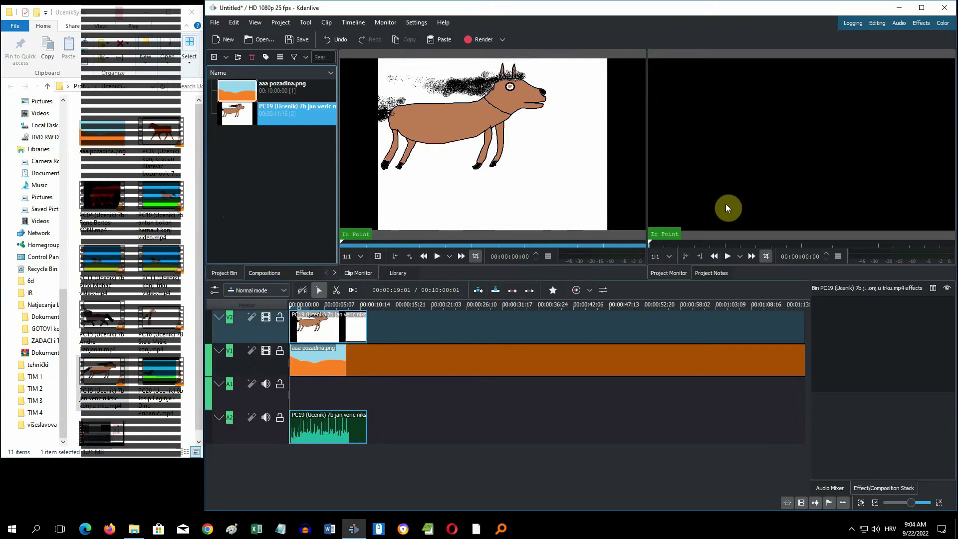
pyautogui.click(728, 256)
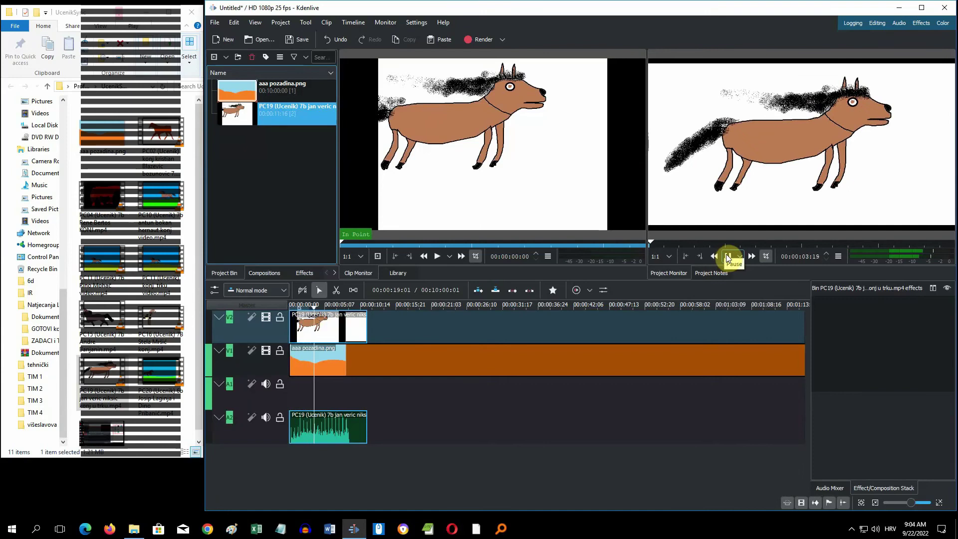
pyautogui.click(728, 257)
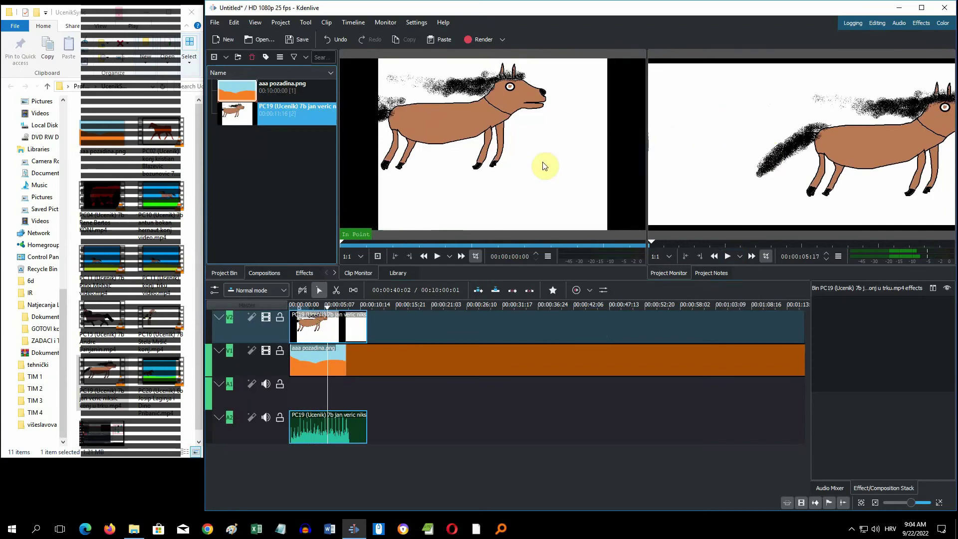
# Add a Transform effect to the horse clip on track V2
pyautogui.click(321, 327)
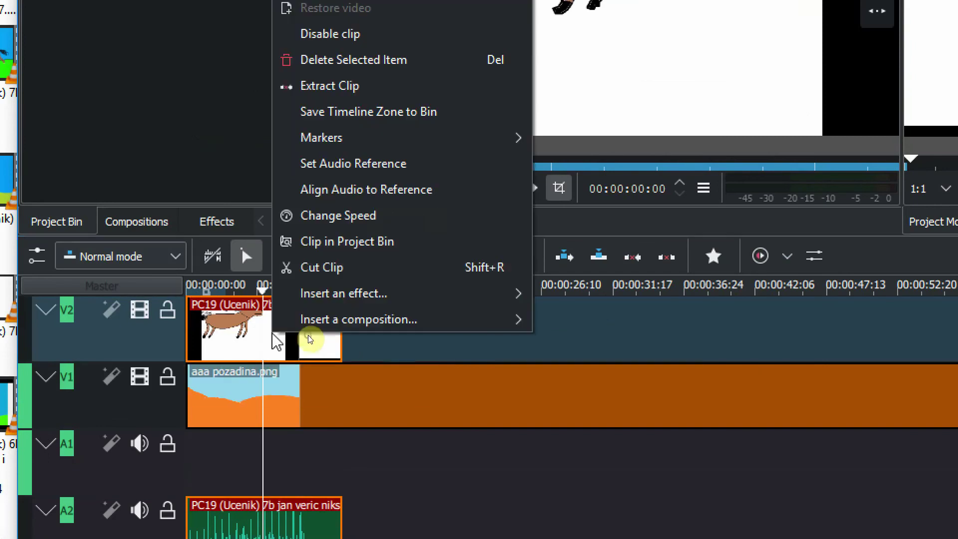
pyautogui.rightClick(272, 331)
pyautogui.moveTo(363, 299)
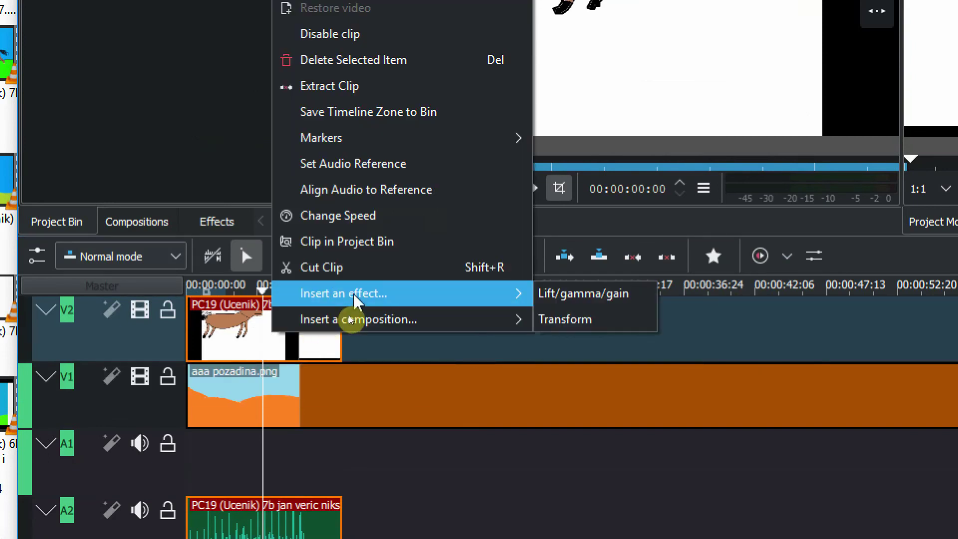
pyautogui.click(609, 322)
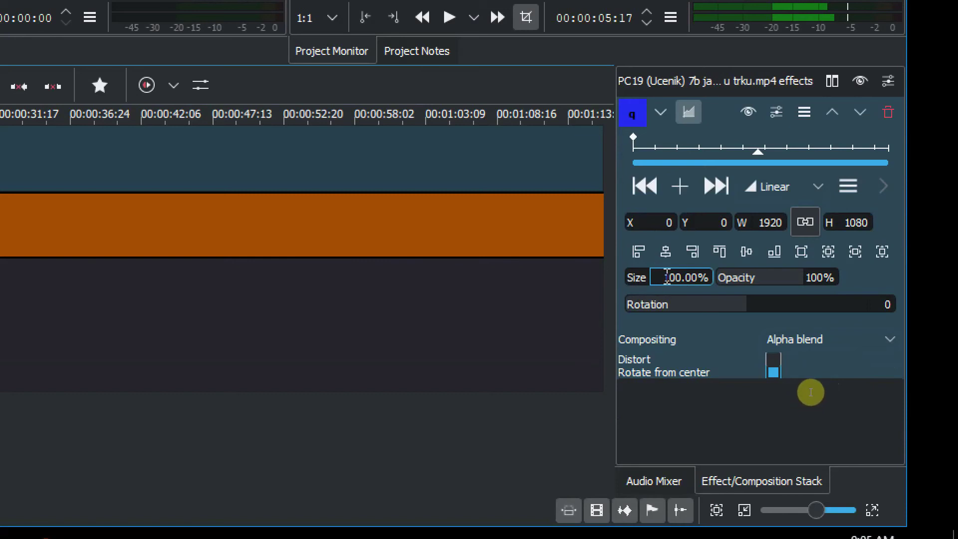
# Set the horse clip's Transform size to 50% and move it toward the lower left of the frame
pyautogui.moveTo(667, 277); pyautogui.dragTo(682, 277)
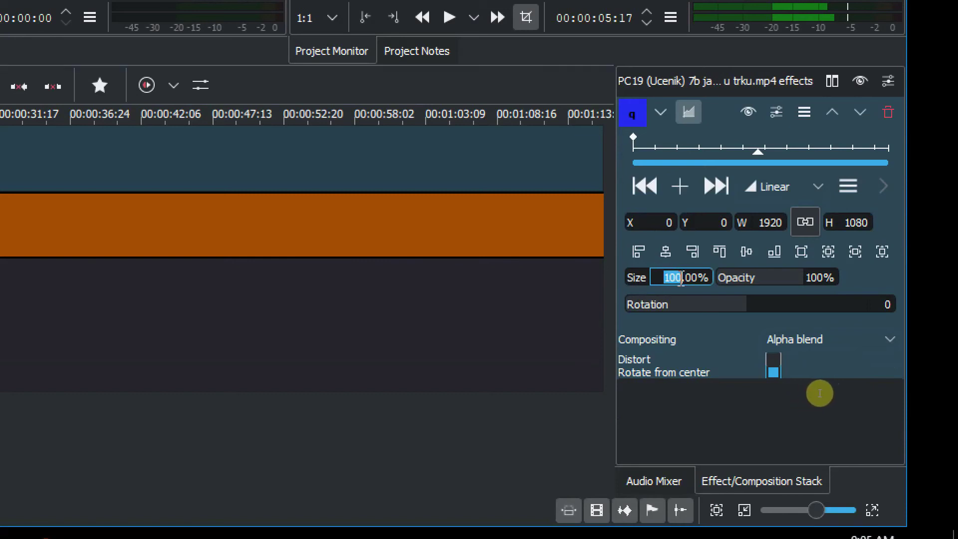
pyautogui.write('50')
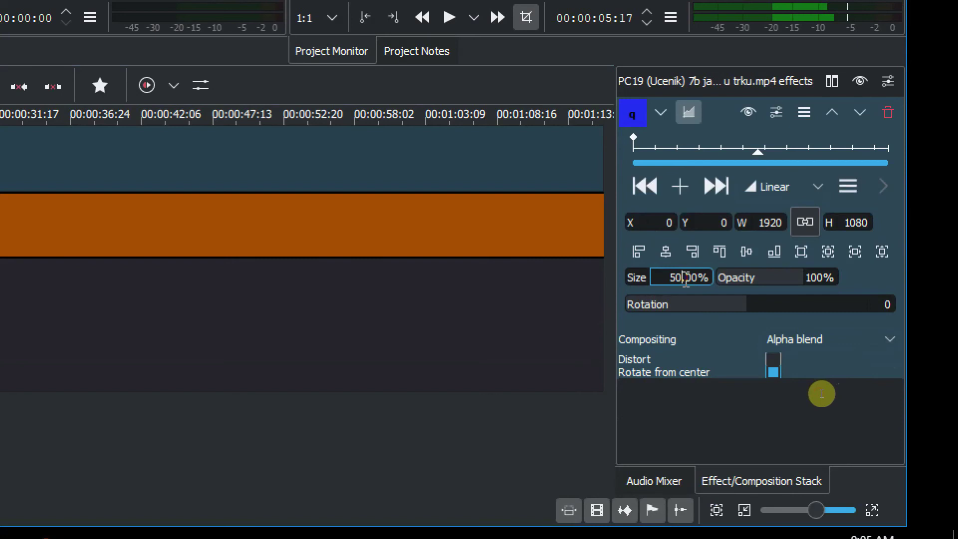
pyautogui.press('Return')
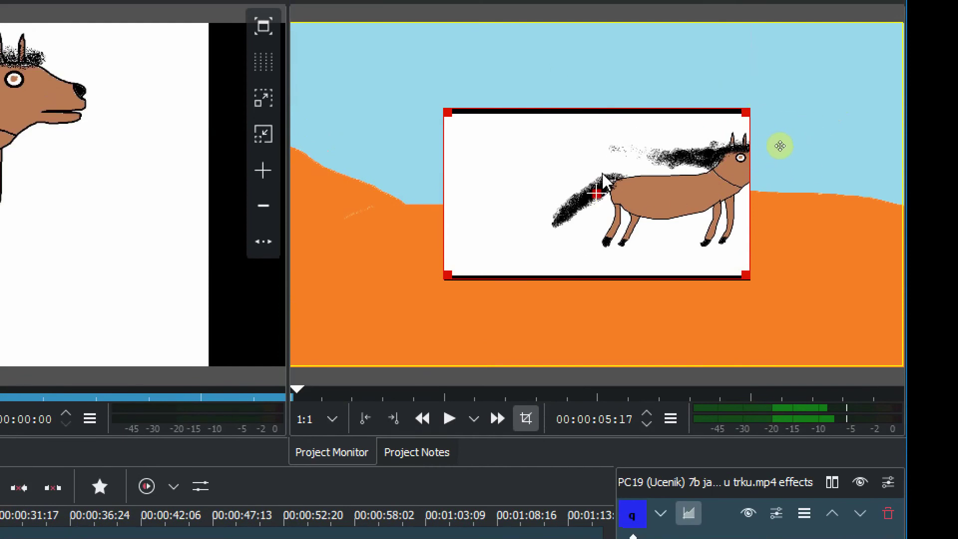
pyautogui.moveTo(597, 197); pyautogui.dragTo(449, 271)
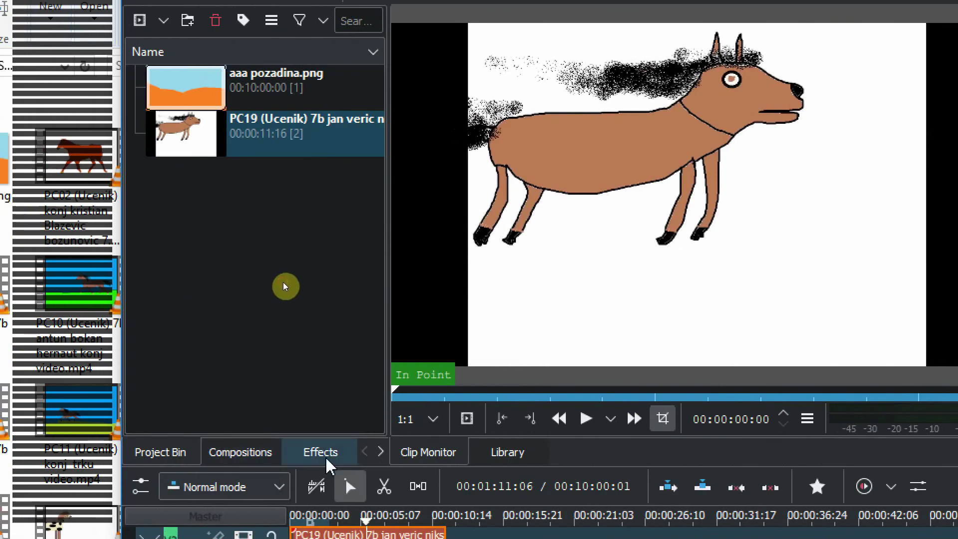
# Add the Chroma Key: Advanced (Color Selection) effect from the Alpha/Transform group to the PC19 horse clip on track V2
pyautogui.click(330, 464)
pyautogui.click(305, 118)
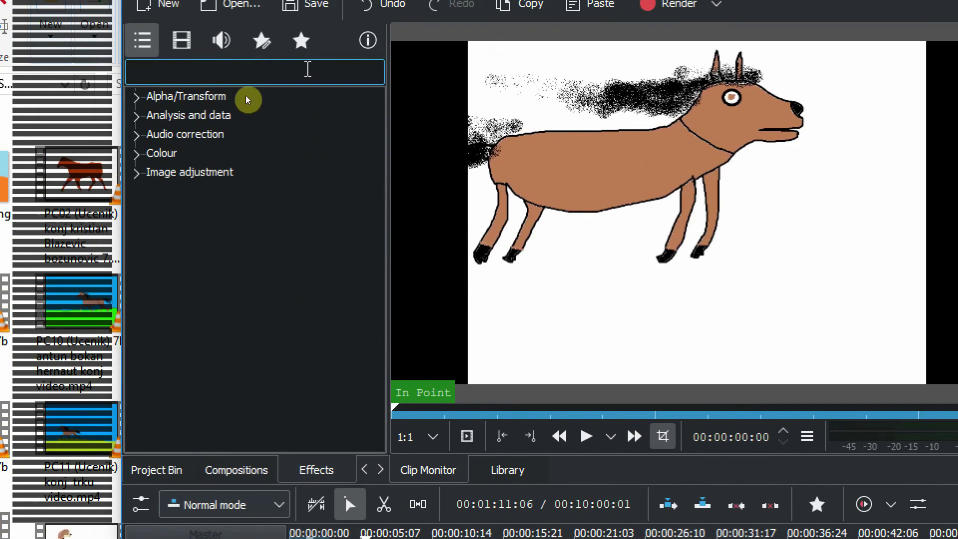
pyautogui.click(191, 95)
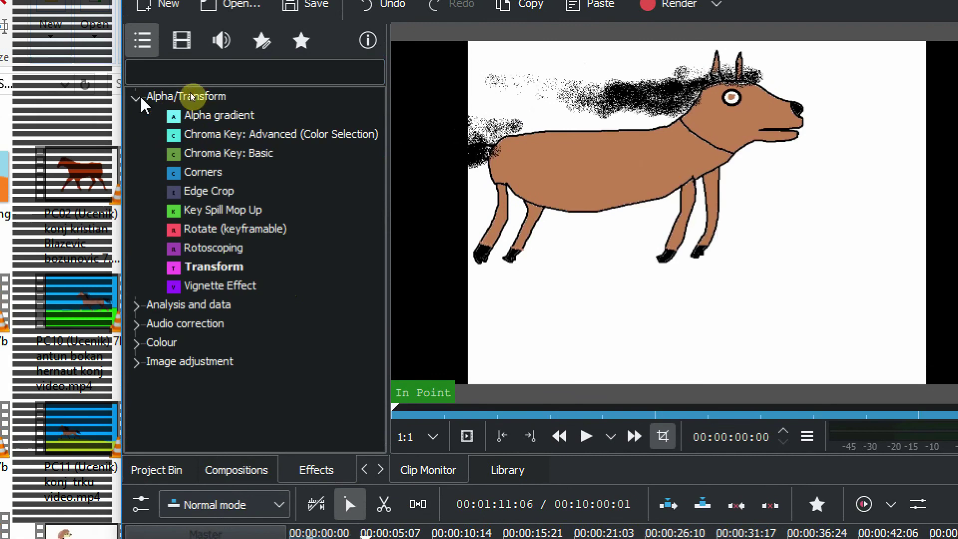
pyautogui.press('Down')
pyautogui.press('Down')
pyautogui.press('Down')
pyautogui.press('Down')
pyautogui.press('Up')
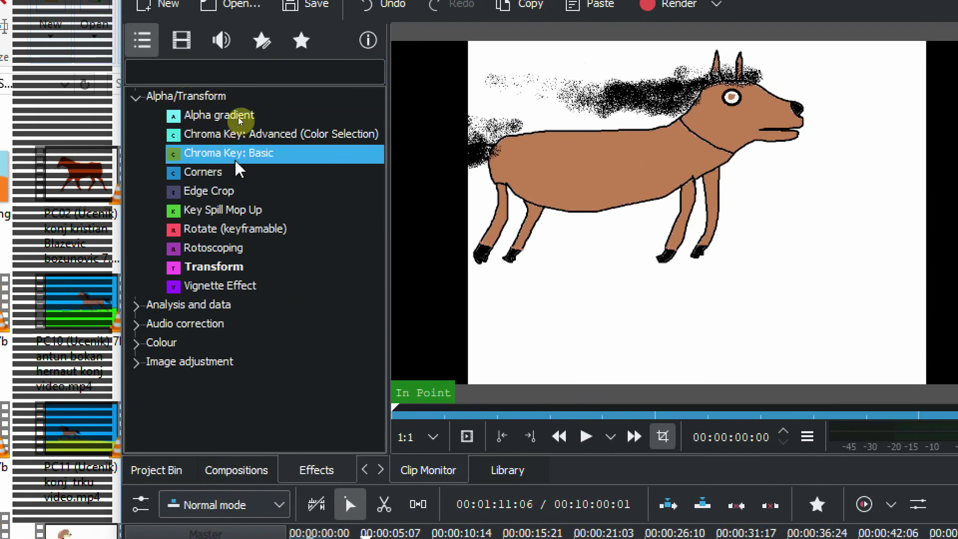
pyautogui.press('Up')
pyautogui.press('Down')
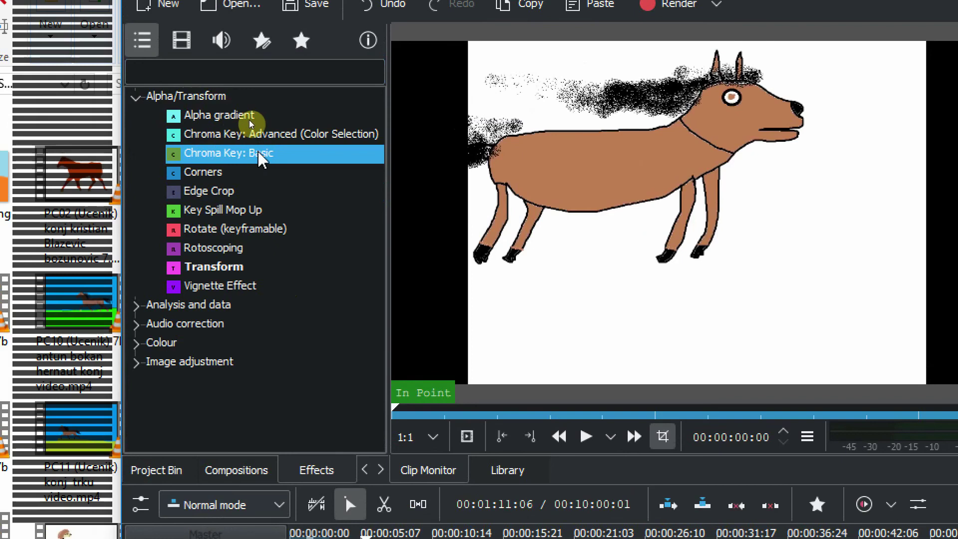
pyautogui.press('Up')
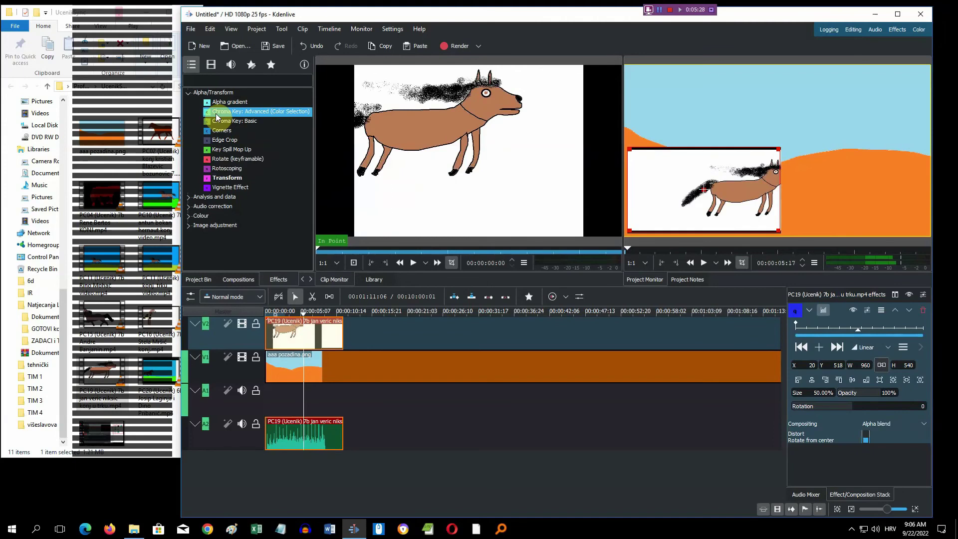
pyautogui.moveTo(215, 112); pyautogui.dragTo(284, 340)
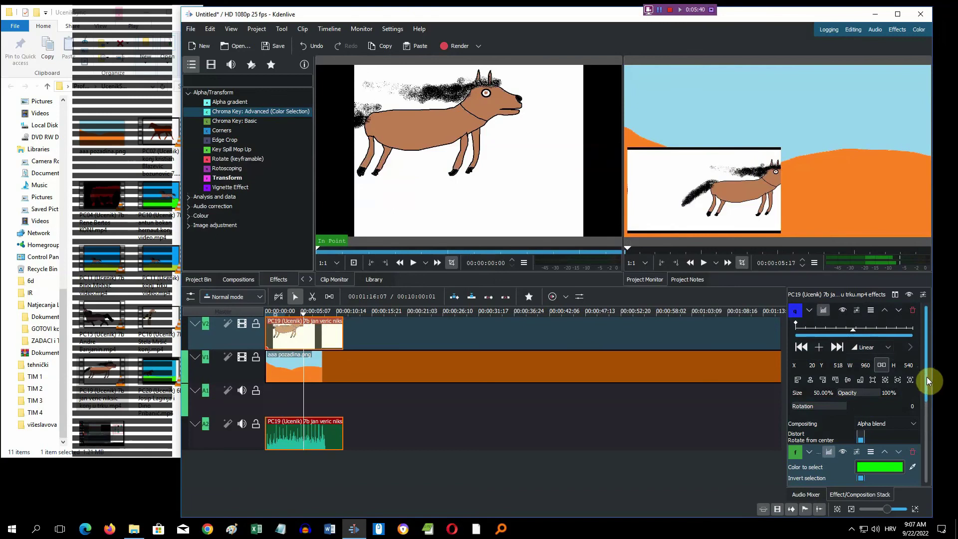
# Set the chroma key's color to select by sampling the white area around the PC19 horse in the project preview
pyautogui.moveTo(925, 378); pyautogui.dragTo(923, 443)
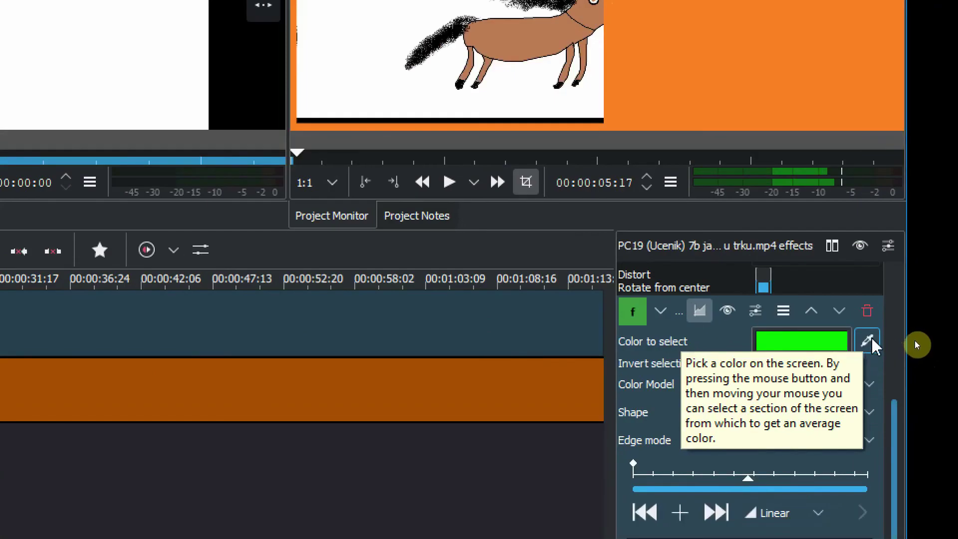
pyautogui.click(868, 341)
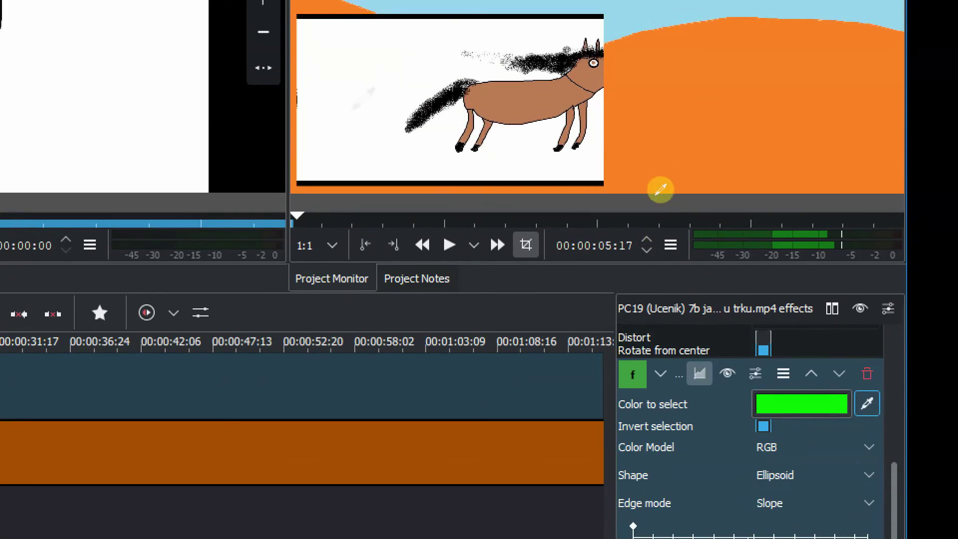
pyautogui.click(660, 189)
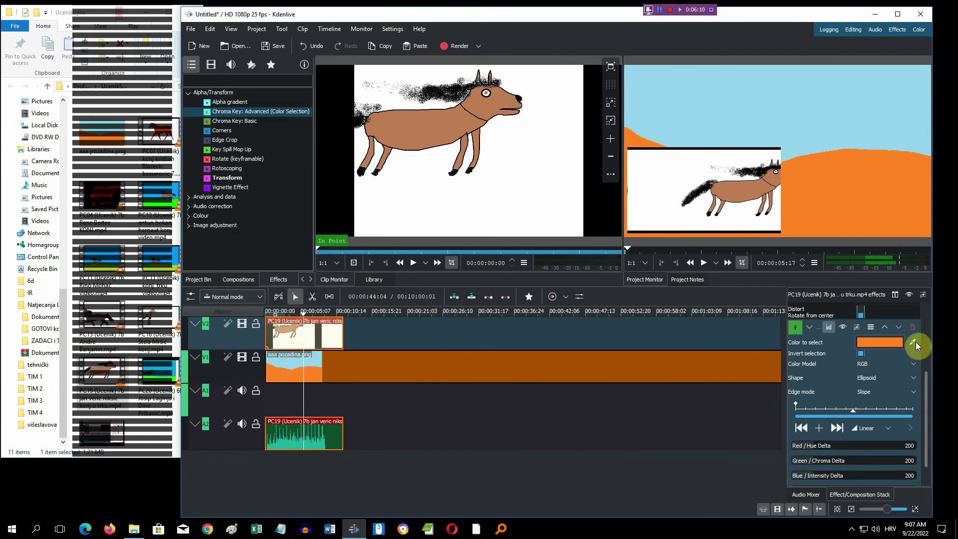
pyautogui.click(914, 342)
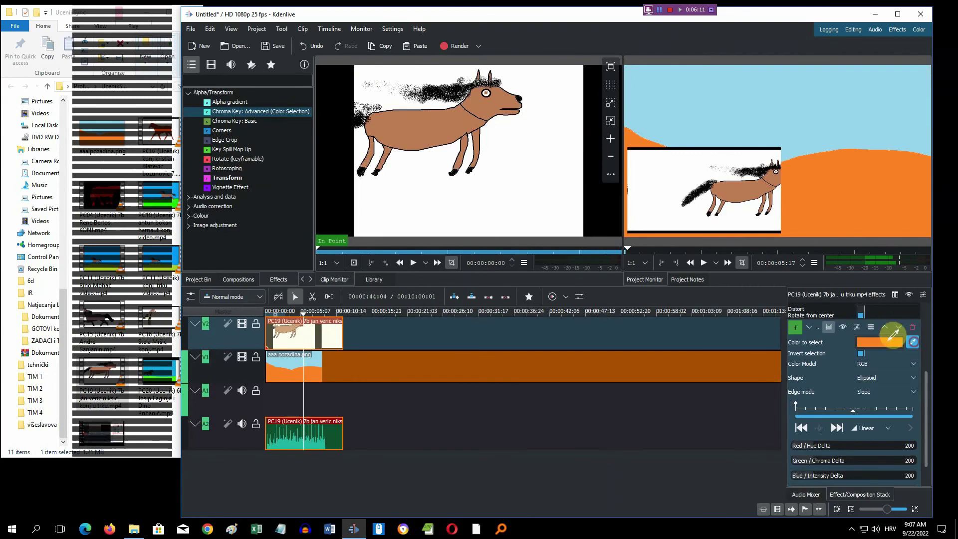
pyautogui.click(669, 197)
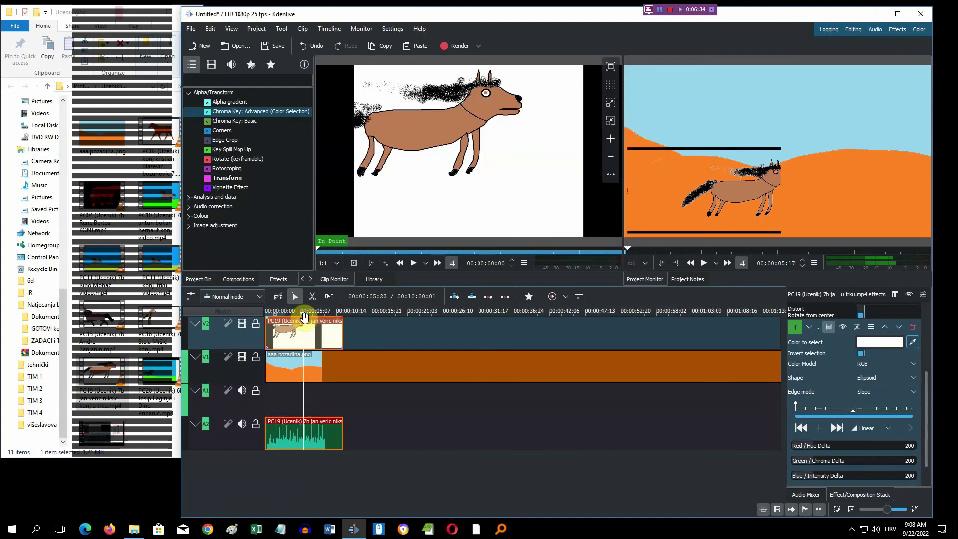
# Play back the timeline from the start to check the keyed horse over the hilly background, and stop playback
pyautogui.click(268, 315)
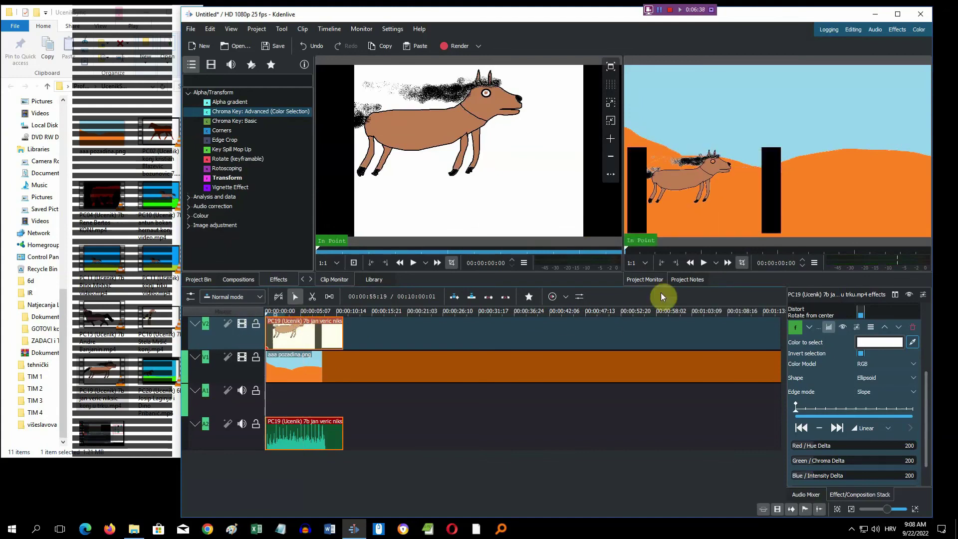
pyautogui.click(702, 263)
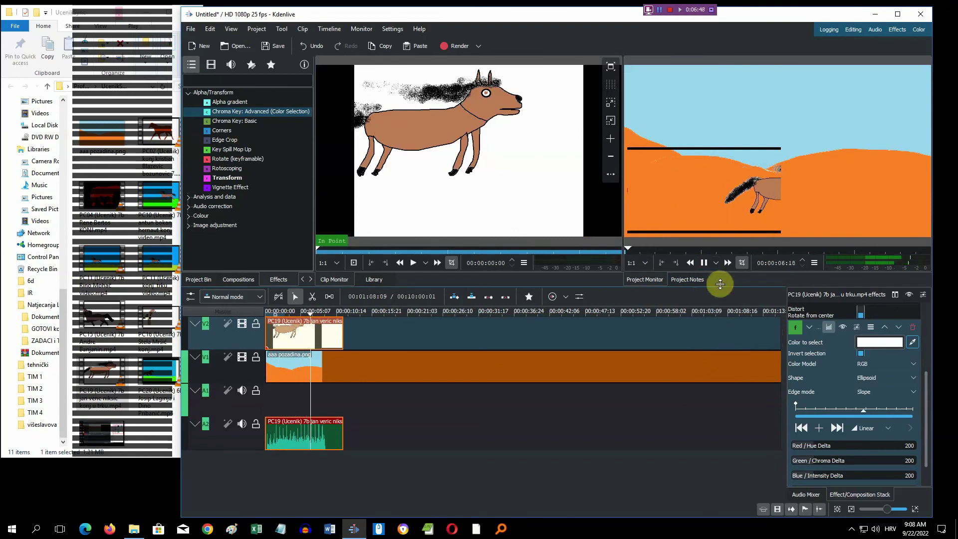
pyautogui.click(704, 263)
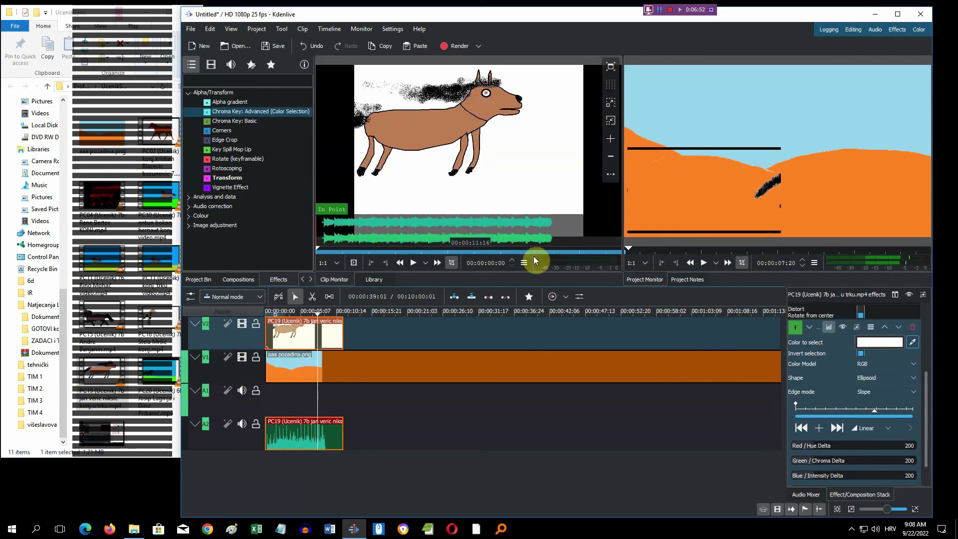
# Preview the PC02 horse video from the file folder in VLC media player and close the player
pyautogui.click(162, 135)
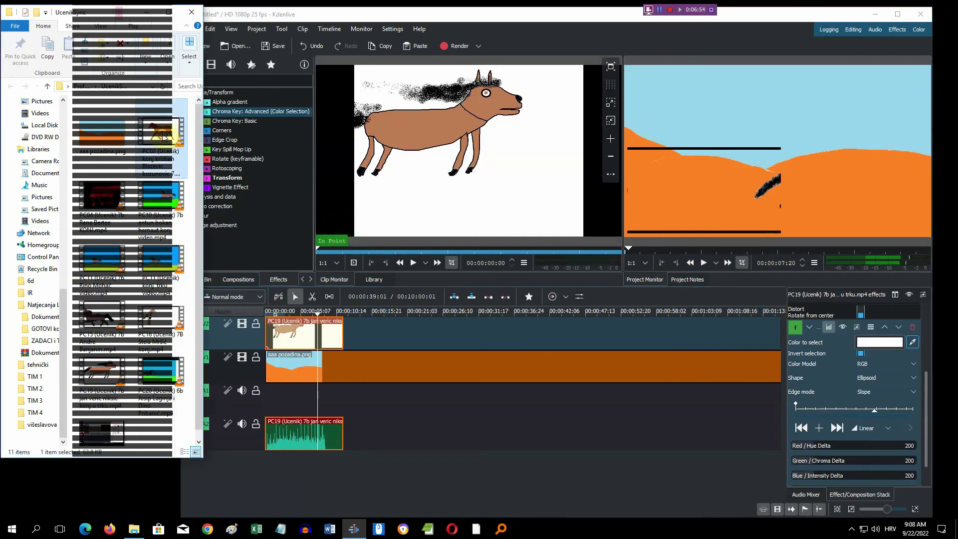
pyautogui.doubleClick(163, 135)
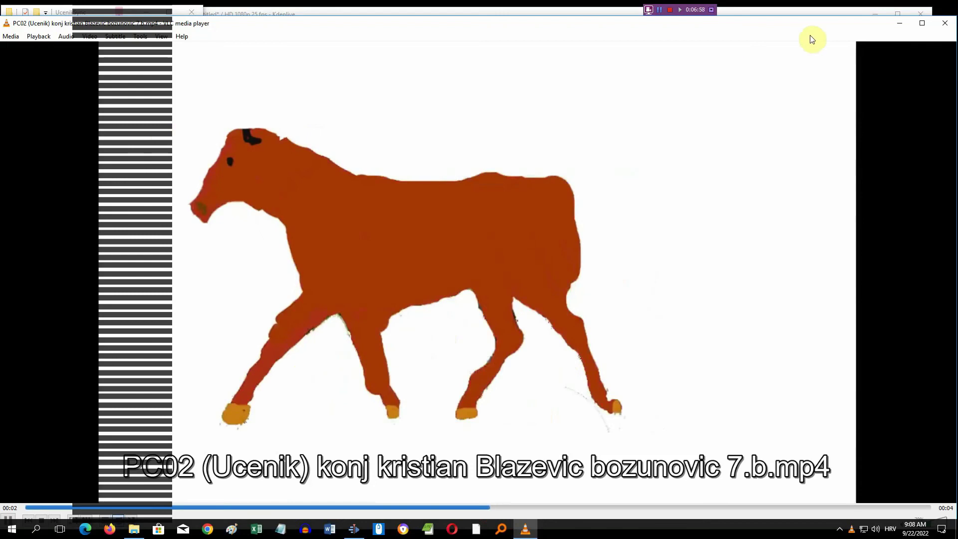
pyautogui.click(945, 23)
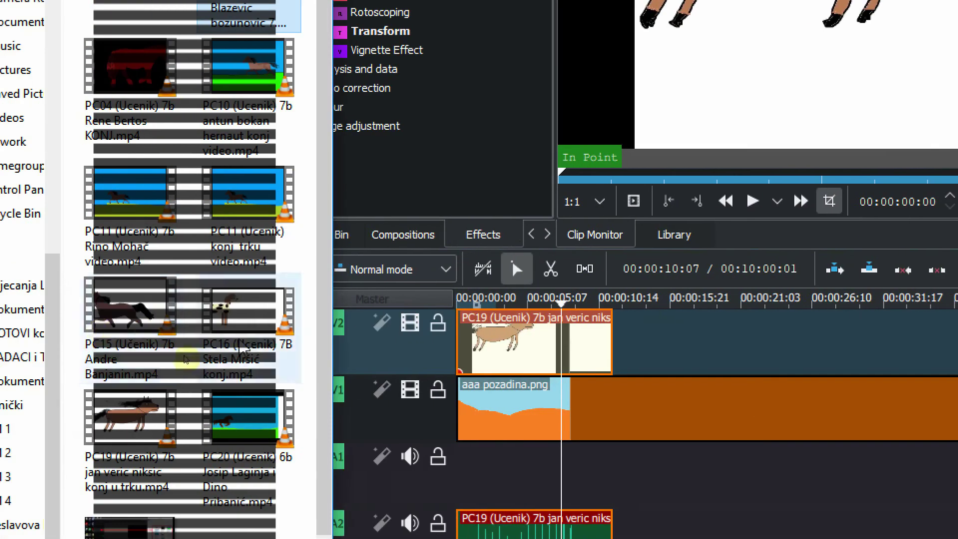
# Insert one AV track above track V2 in the Kdenlive timeline
pyautogui.click(382, 346)
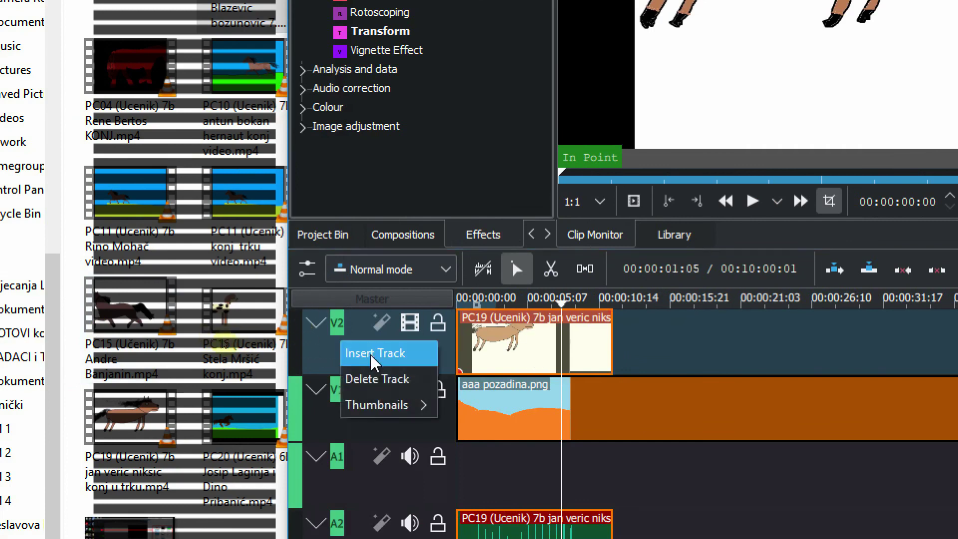
pyautogui.click(364, 353)
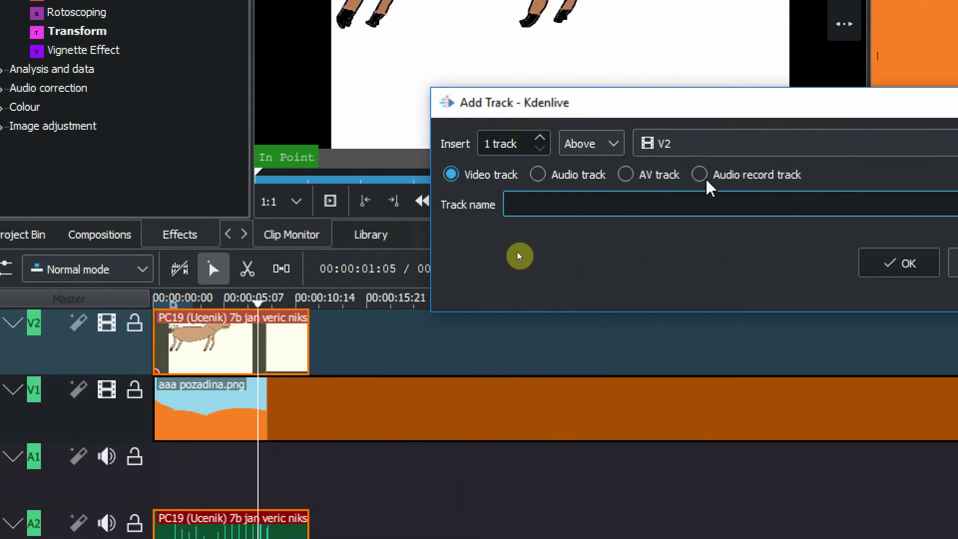
pyautogui.click(626, 175)
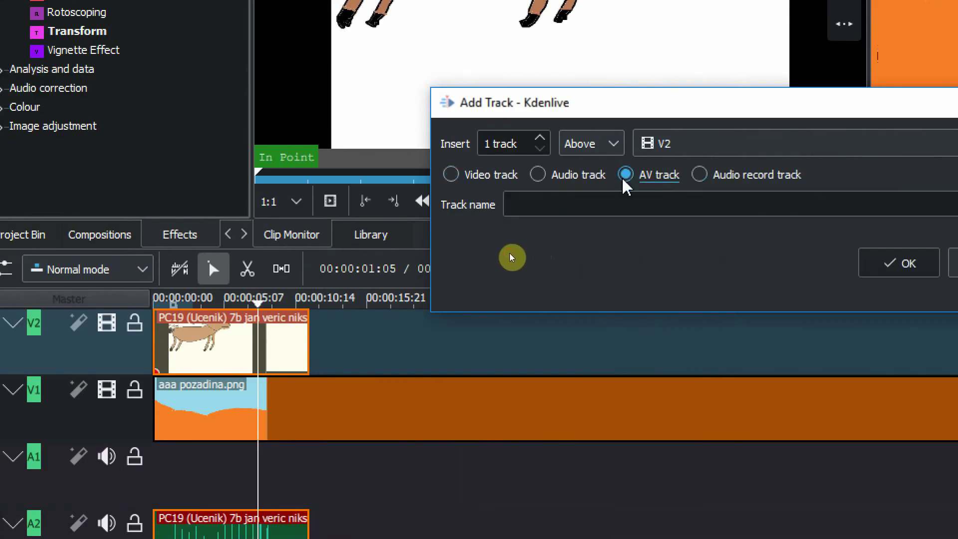
pyautogui.click(884, 264)
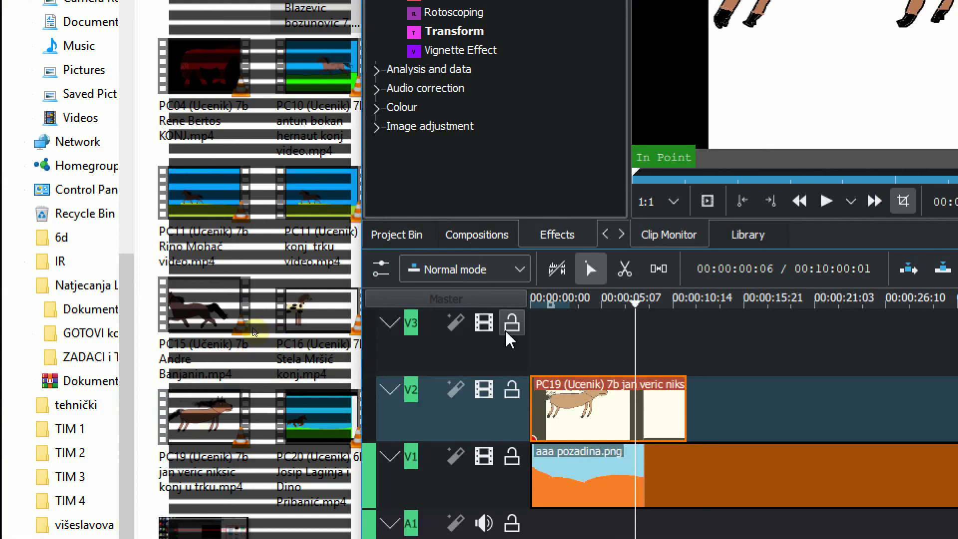
# Import the PC02 horse video into the project bin and place it at the start of track V3
pyautogui.click(404, 238)
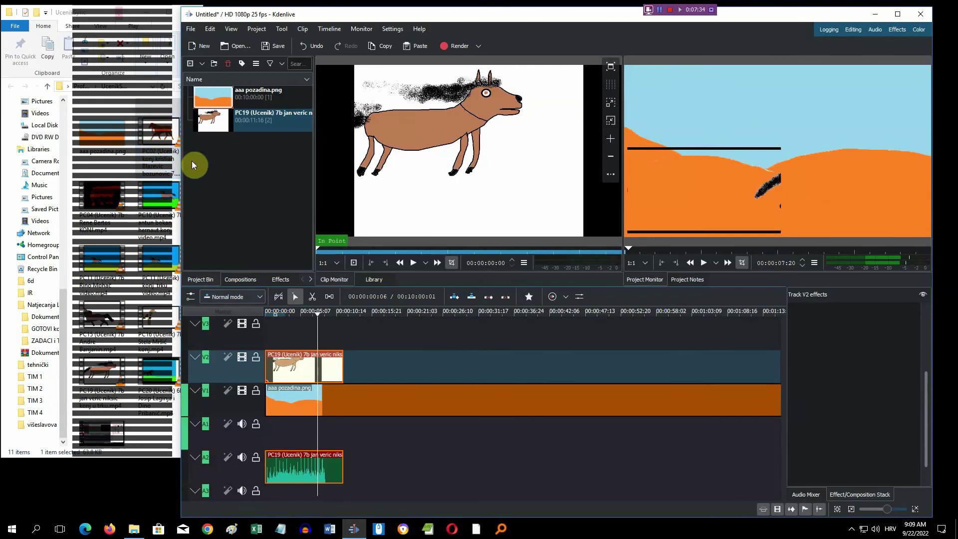
pyautogui.moveTo(191, 160); pyautogui.dragTo(220, 180)
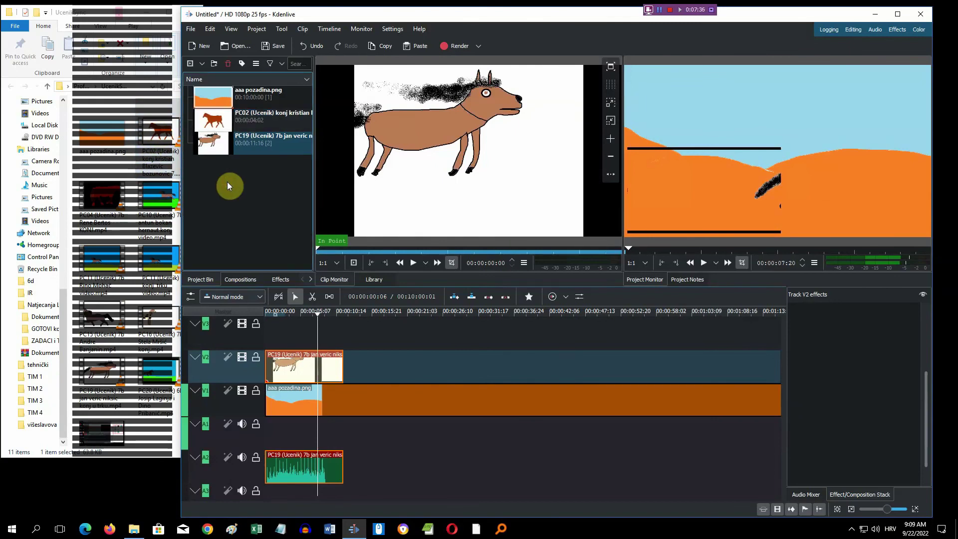
pyautogui.moveTo(213, 120); pyautogui.dragTo(278, 333)
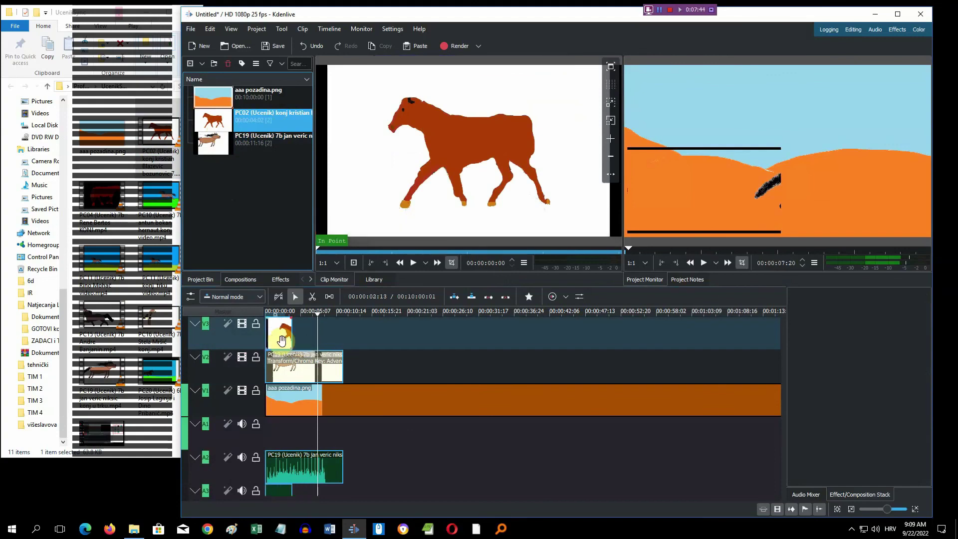
pyautogui.click(316, 342)
pyautogui.click(282, 331)
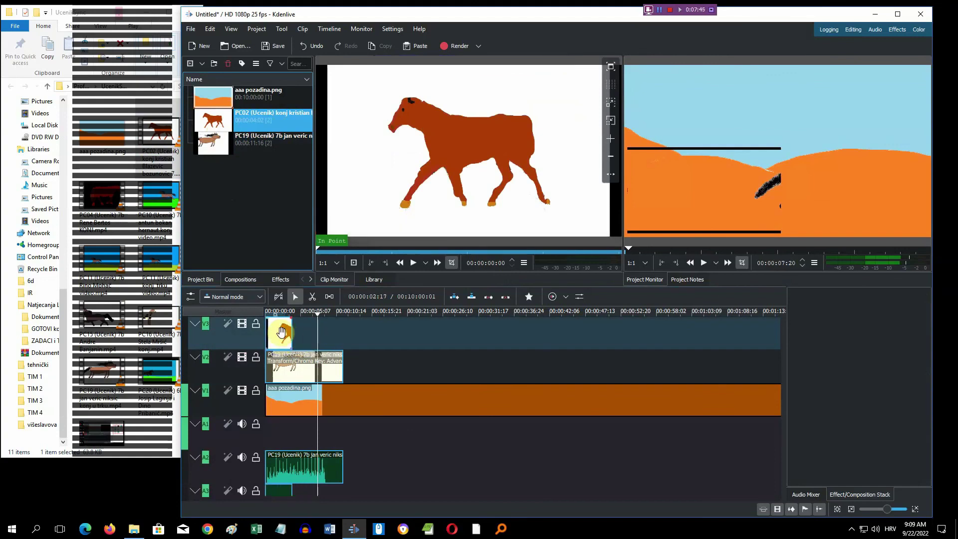
# Move the playhead to about 00:00:01:13 and insert a Transform effect on the PC02 horse clip on track V3
pyautogui.click(314, 313)
pyautogui.moveTo(316, 318); pyautogui.dragTo(274, 325)
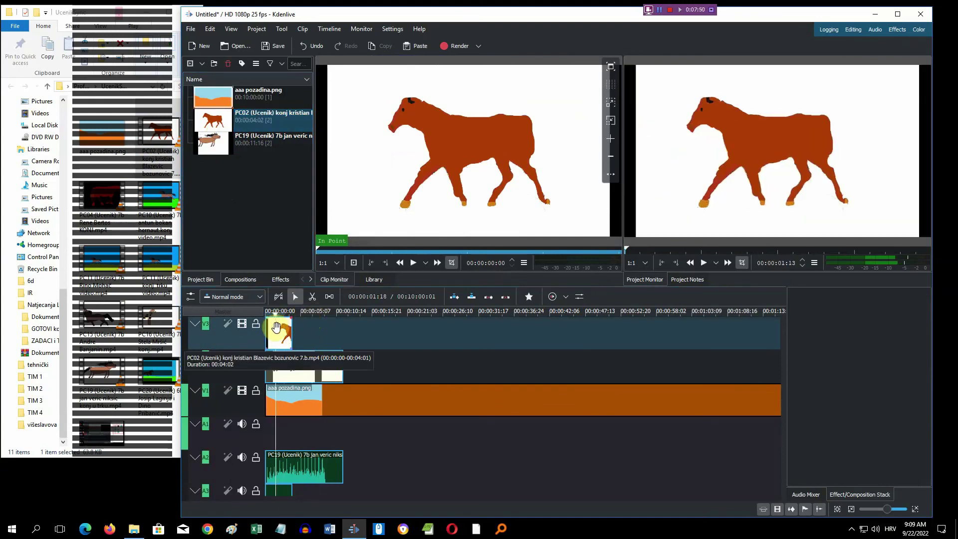
pyautogui.rightClick(278, 328)
pyautogui.moveTo(311, 313)
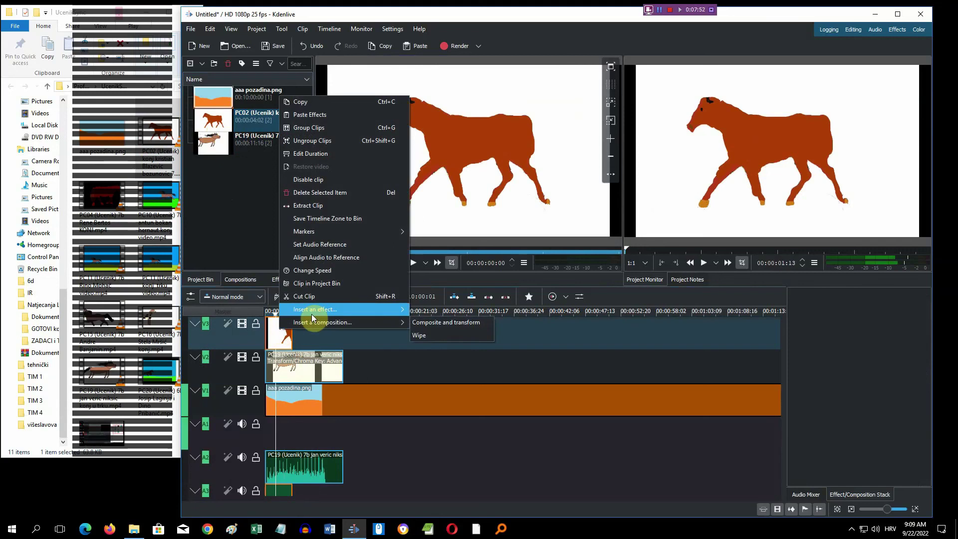
pyautogui.click(421, 322)
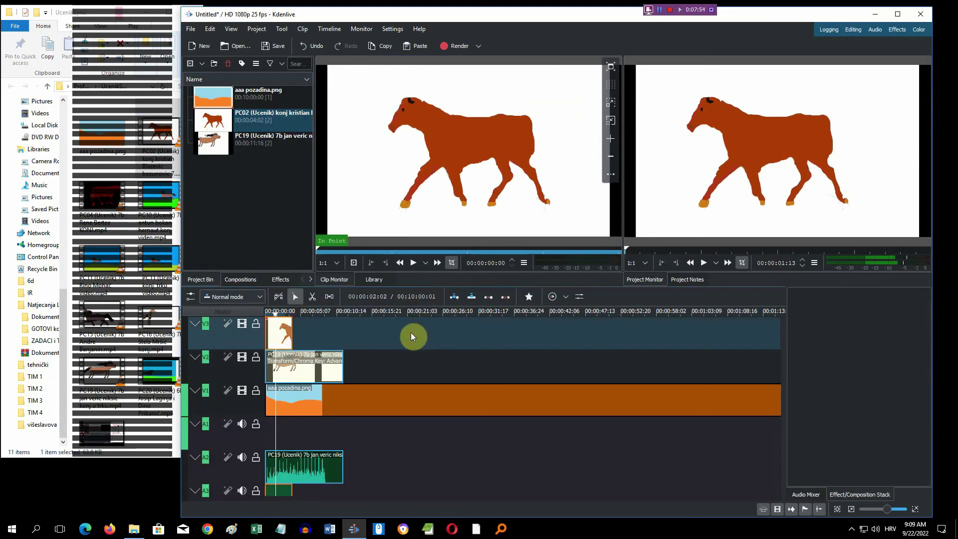
# Set the PC02 clip's Transform size to 45% and move it toward the lower right of the frame, to about X 956, Y 569
pyautogui.click(280, 332)
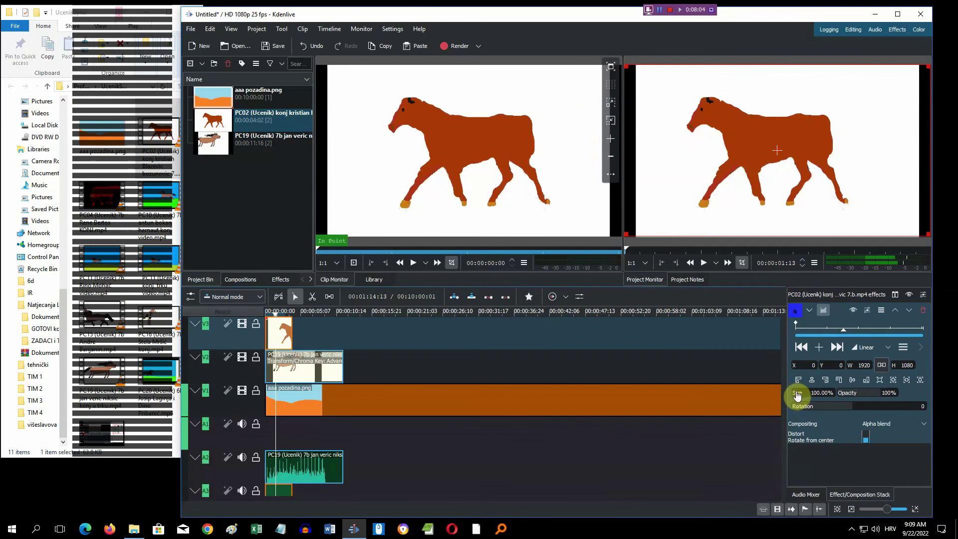
pyautogui.moveTo(796, 396); pyautogui.dragTo(765, 401)
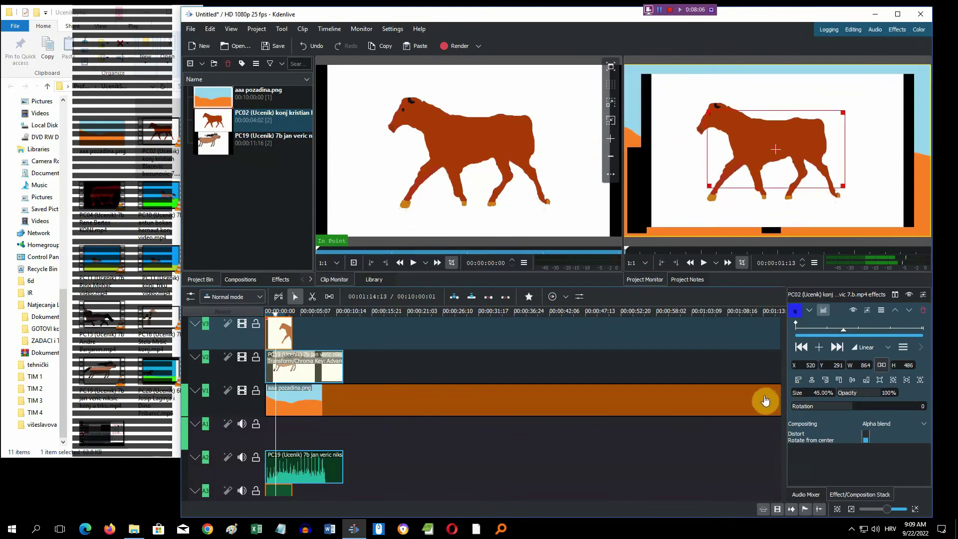
pyautogui.moveTo(776, 150); pyautogui.dragTo(847, 194)
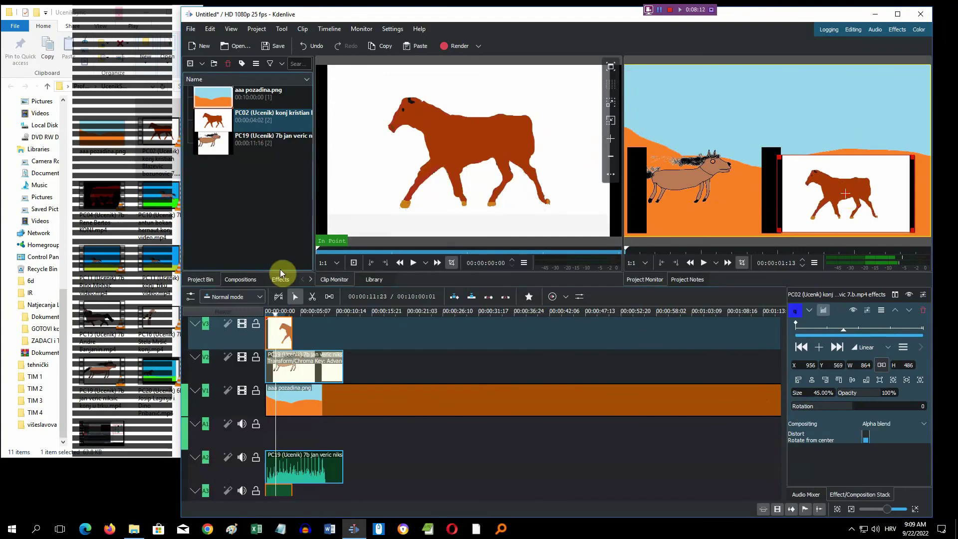
# Add Chroma Key: Advanced (Color Selection) to the PC02 clip on track V3 and sample its white background as the key color
pyautogui.click(279, 276)
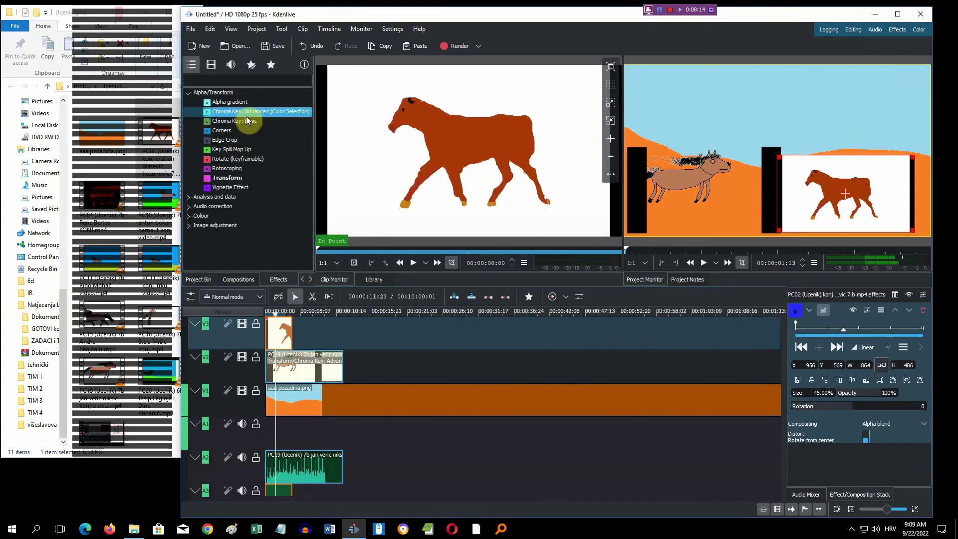
pyautogui.moveTo(248, 117); pyautogui.dragTo(274, 330)
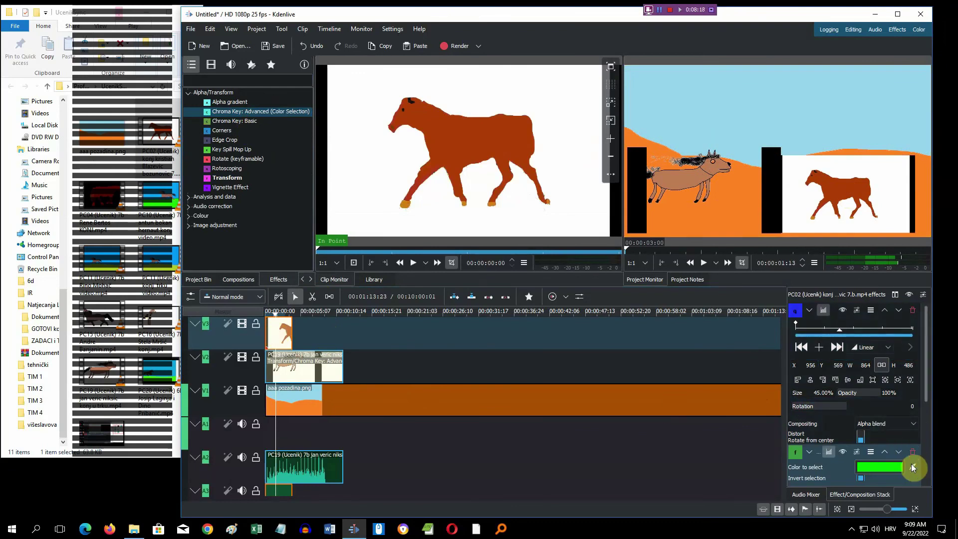
pyautogui.click(907, 173)
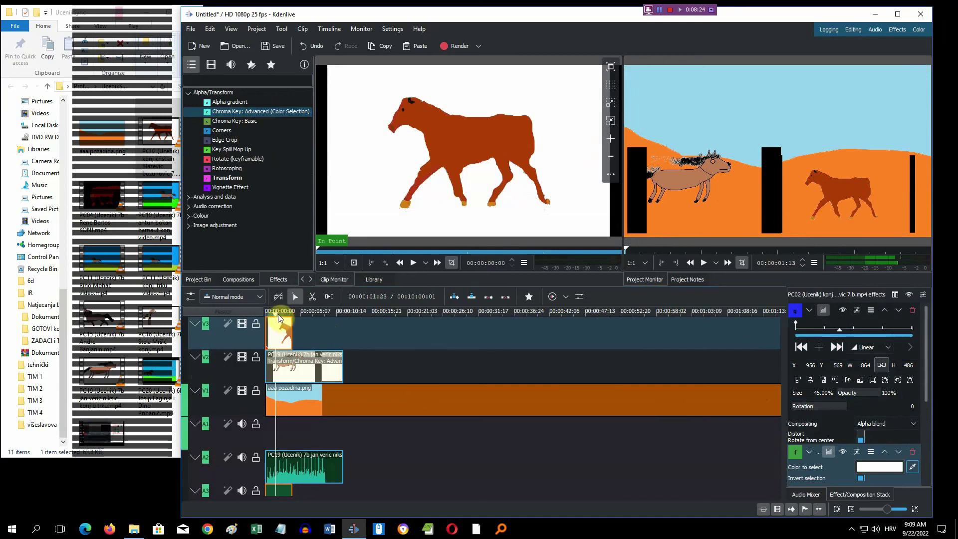
# Play the composite from the start of the timeline to check both keyed horses, stopping after about five seconds
pyautogui.moveTo(276, 315); pyautogui.dragTo(253, 325)
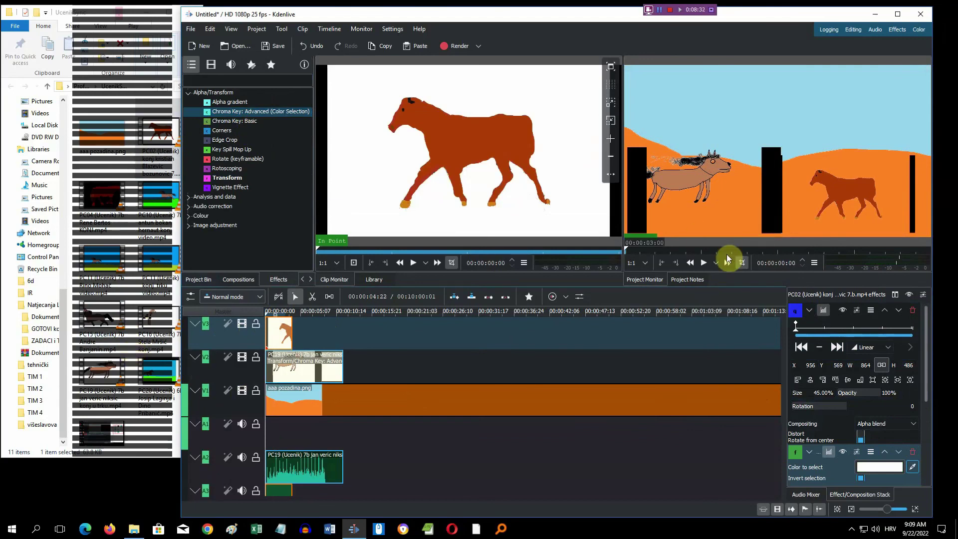
pyautogui.click(705, 264)
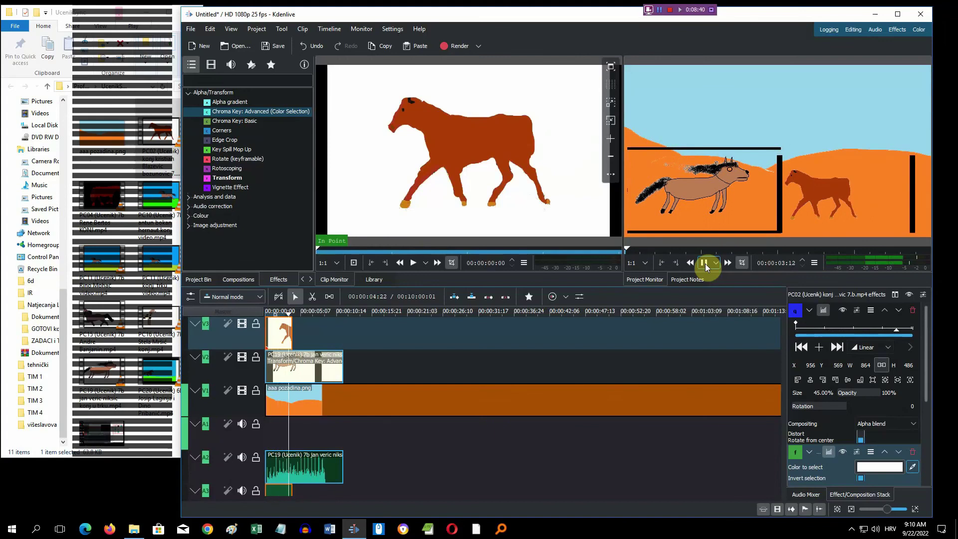
pyautogui.click(704, 263)
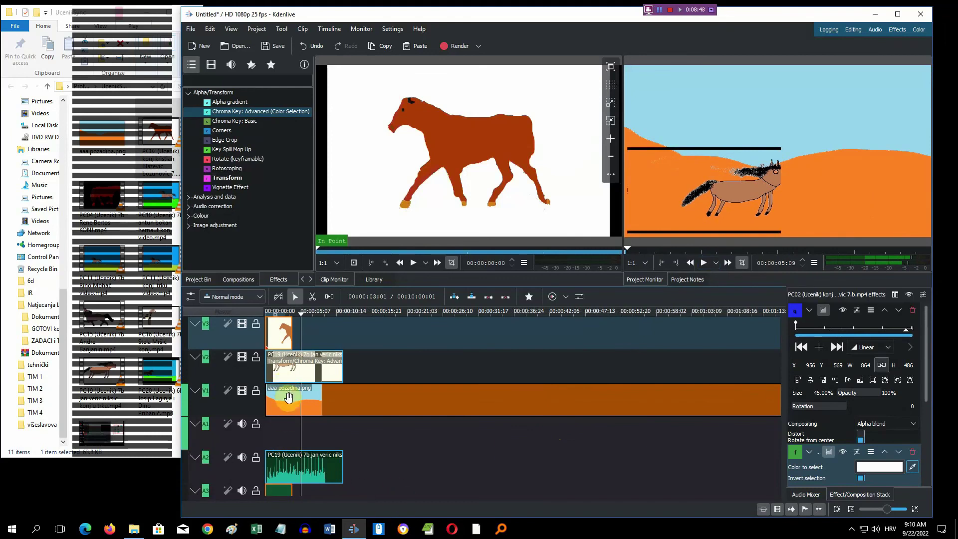
# Enlarge the timeline area, ungroup the PC02 clip's video and audio, and delete its audio from track A3
pyautogui.click(279, 489)
pyautogui.scroll(-1, 278, 488)
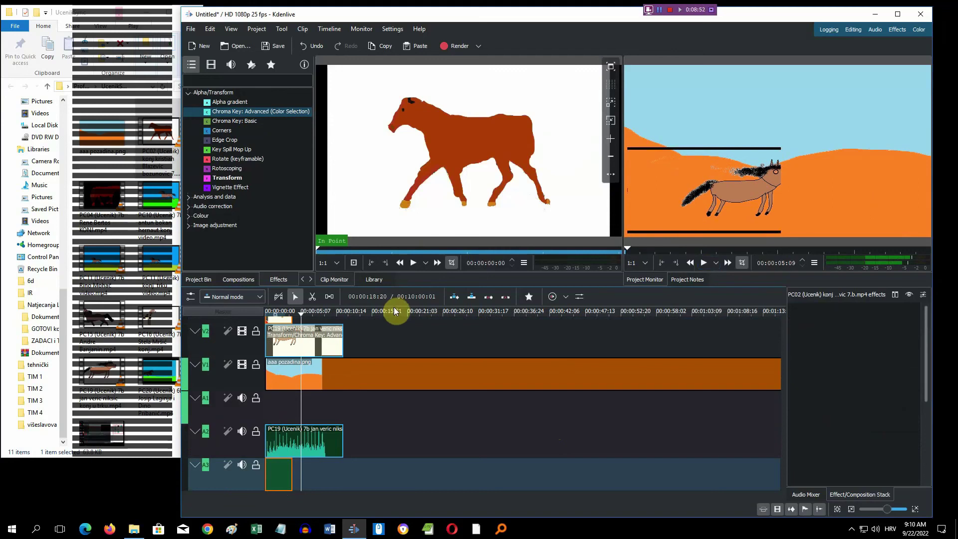
pyautogui.moveTo(411, 284); pyautogui.dragTo(421, 213)
pyautogui.click(282, 267)
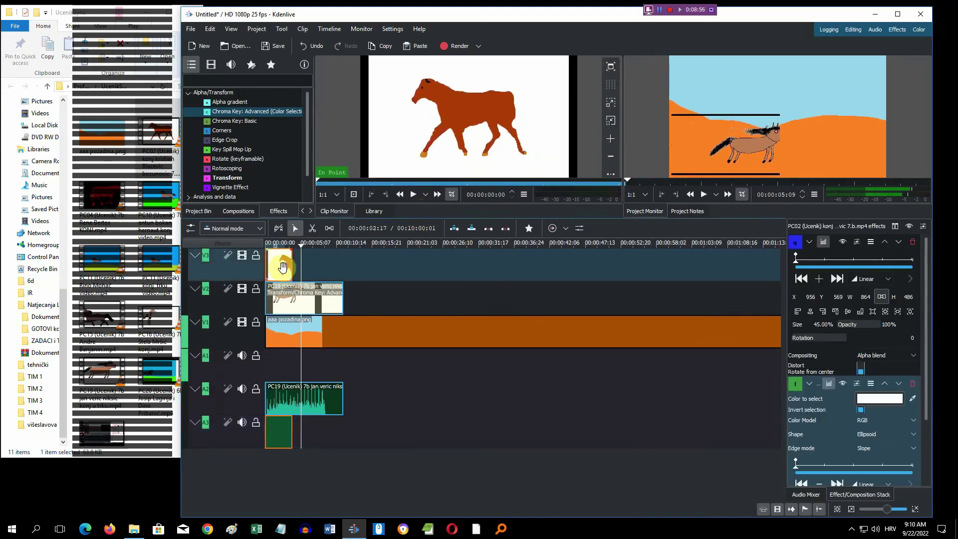
pyautogui.rightClick(284, 270)
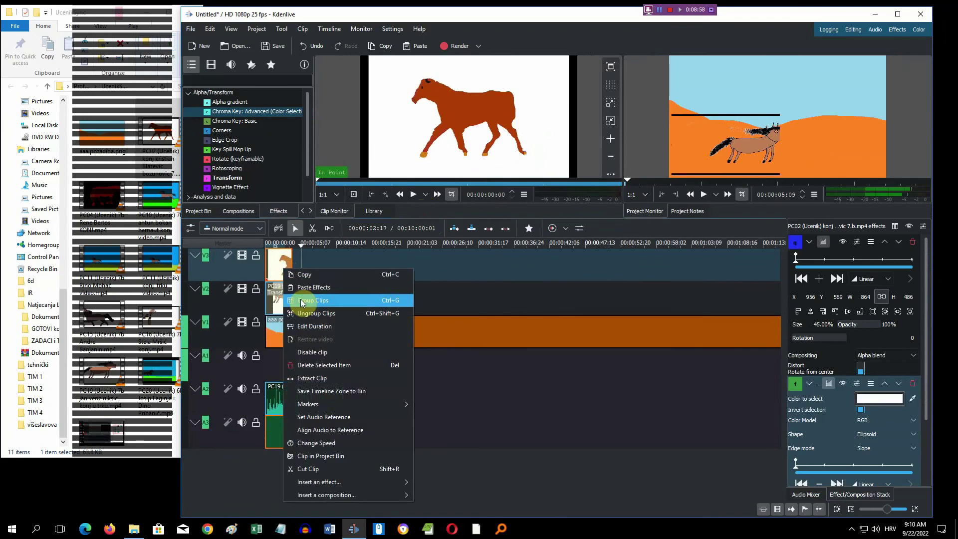
pyautogui.click(314, 313)
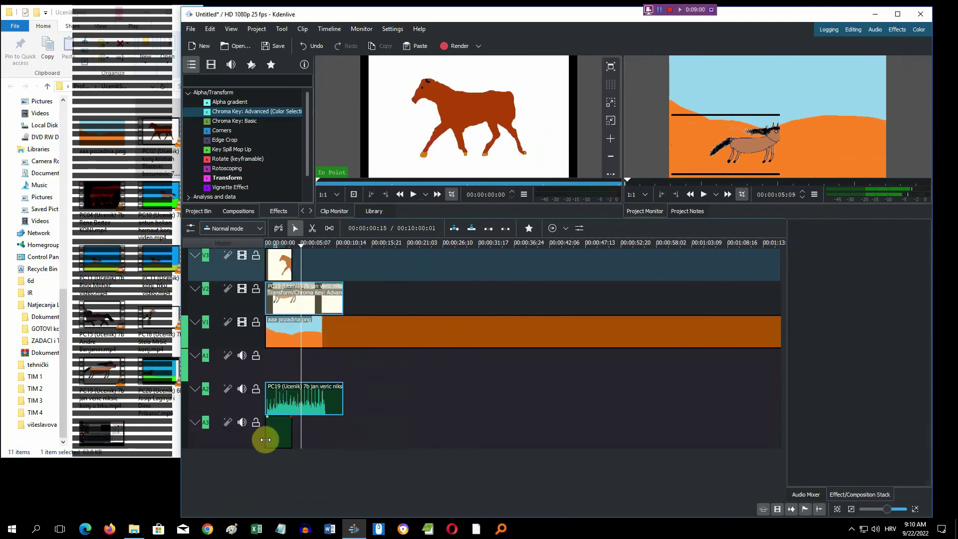
pyautogui.click(275, 434)
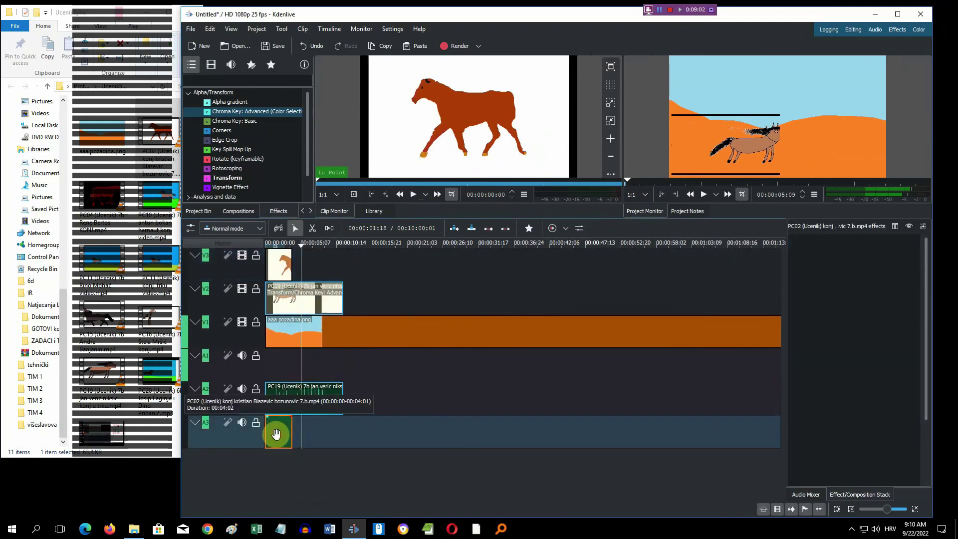
pyautogui.press('Delete')
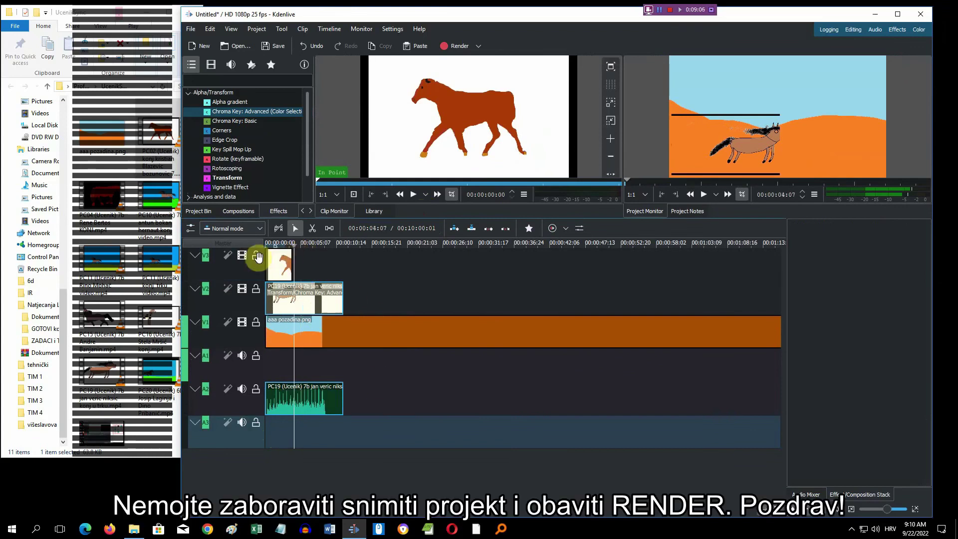
# Play the project again from the beginning to review the composite without the PC02 audio
pyautogui.press('Home')
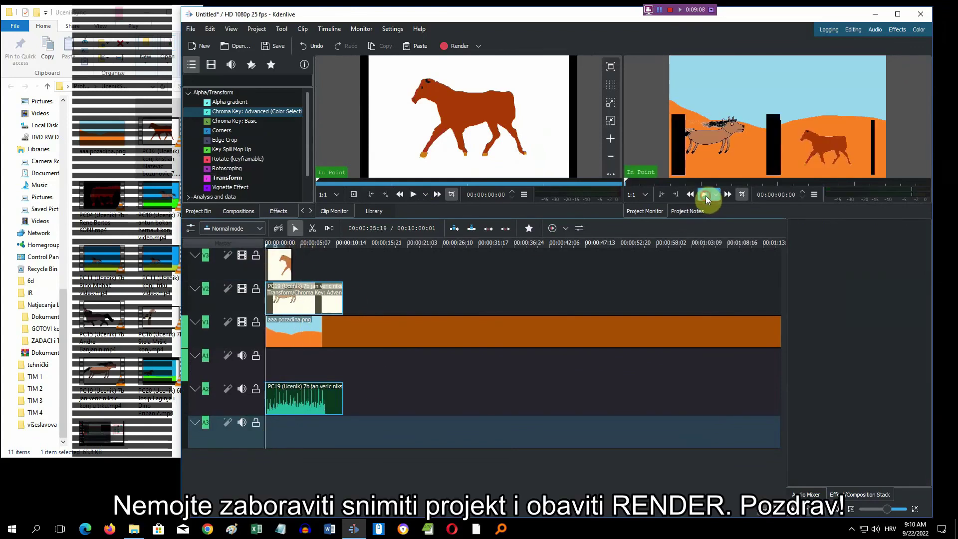
pyautogui.click(703, 194)
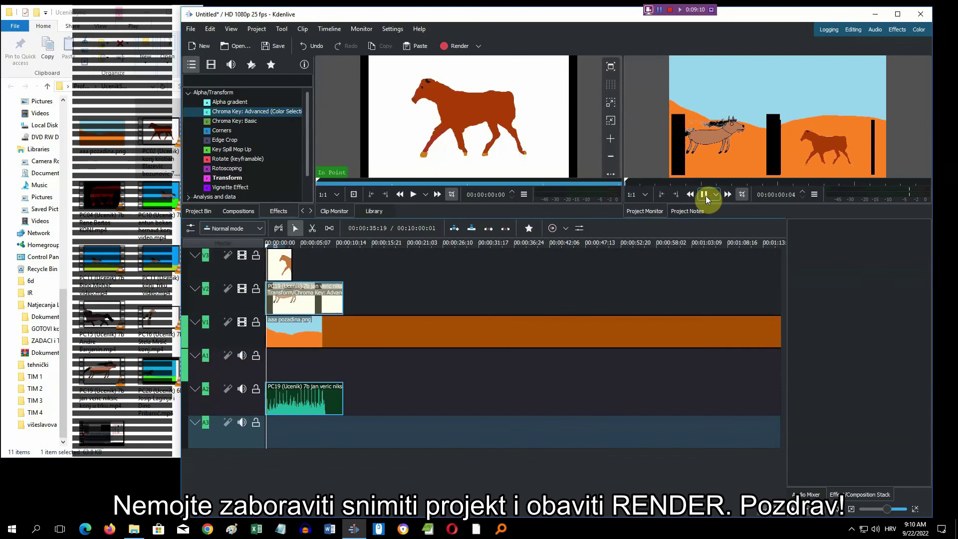